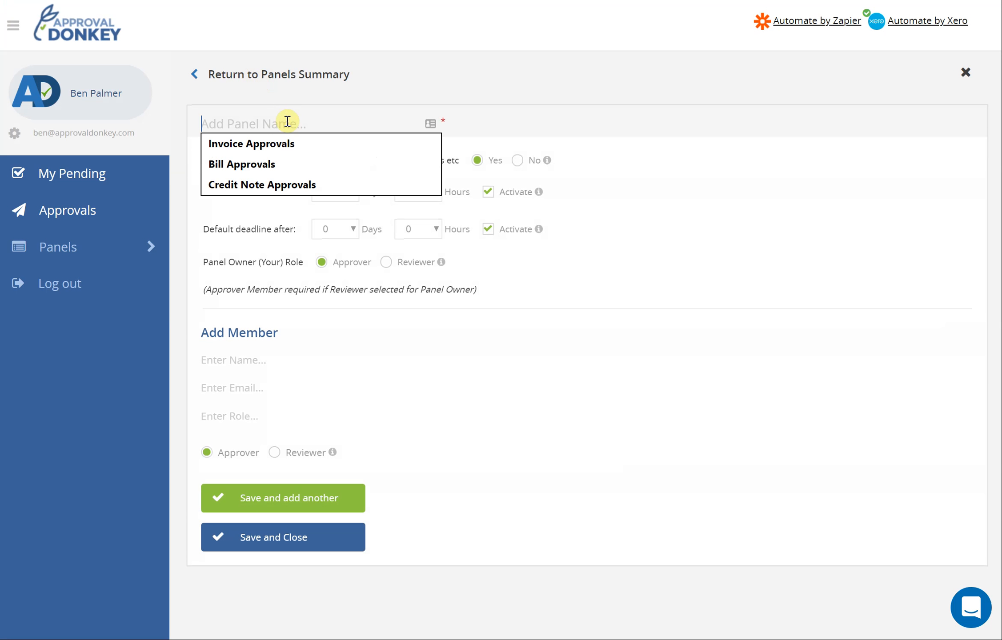
# Enter 'Required Reponse' as the panel name, correcting the misspelled ending.
pyautogui.write('R')
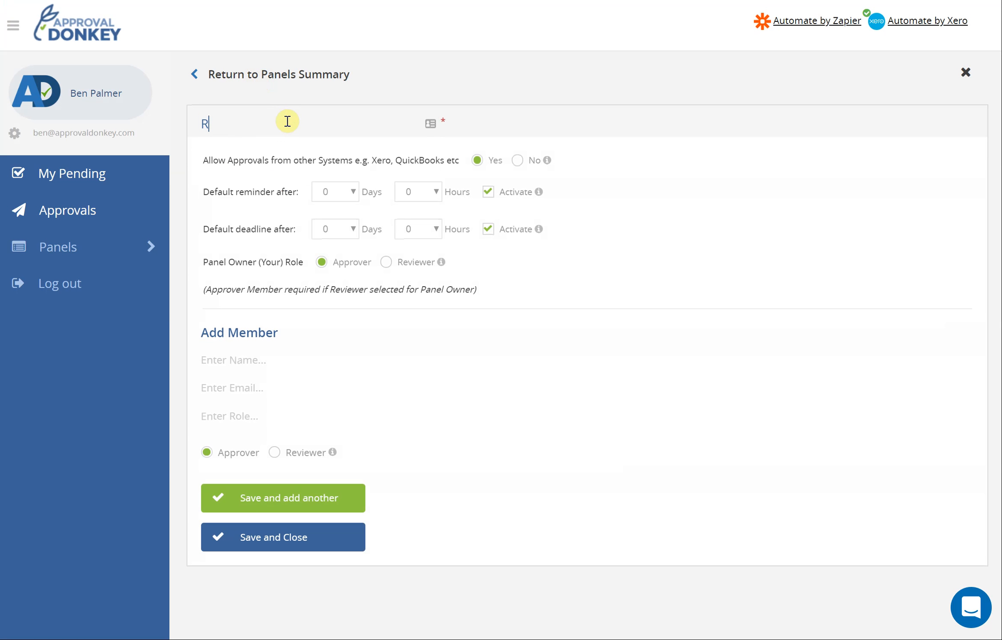
pyautogui.write('equired Reposne')
pyautogui.press('BackSpace')
pyautogui.press('BackSpace')
pyautogui.press('BackSpace')
pyautogui.write('nse')
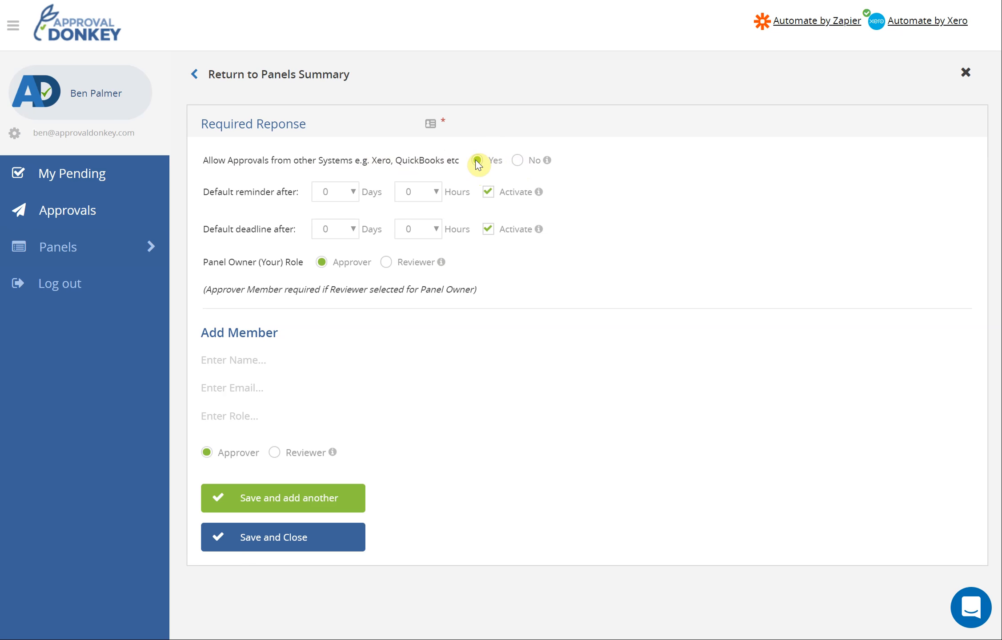
# Keep approvals from other systems allowed and set the default reminder to 2 days, 0 hours.
pyautogui.click(518, 161)
pyautogui.click(478, 160)
pyautogui.click(346, 193)
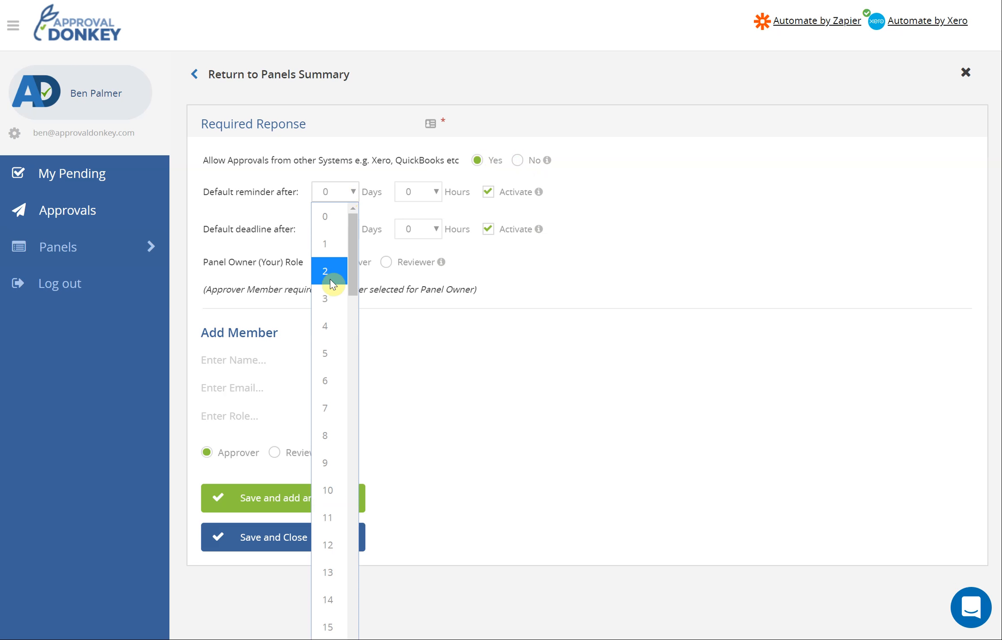
pyautogui.click(331, 283)
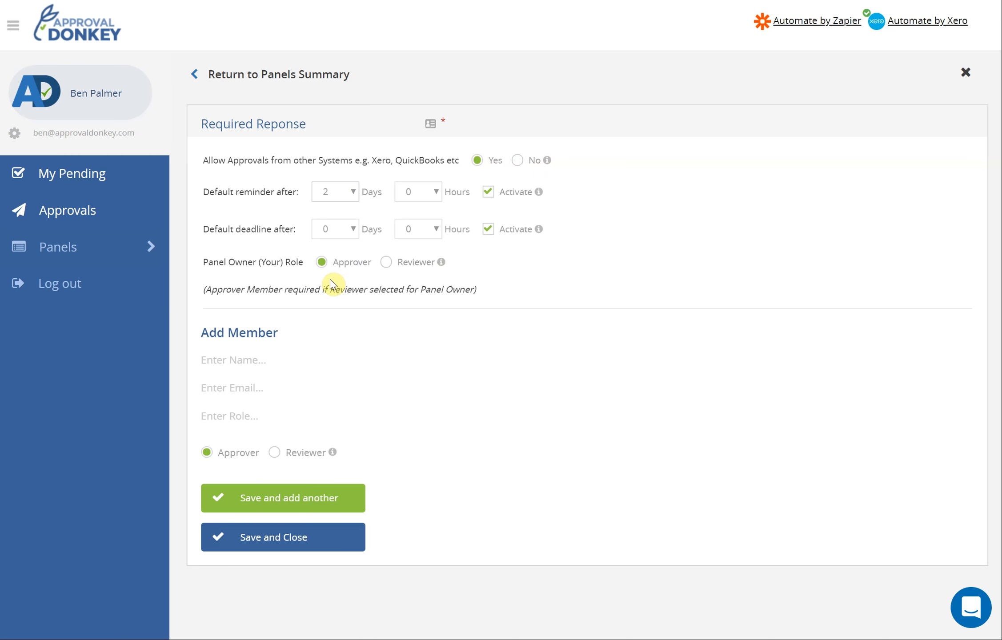
pyautogui.click(433, 192)
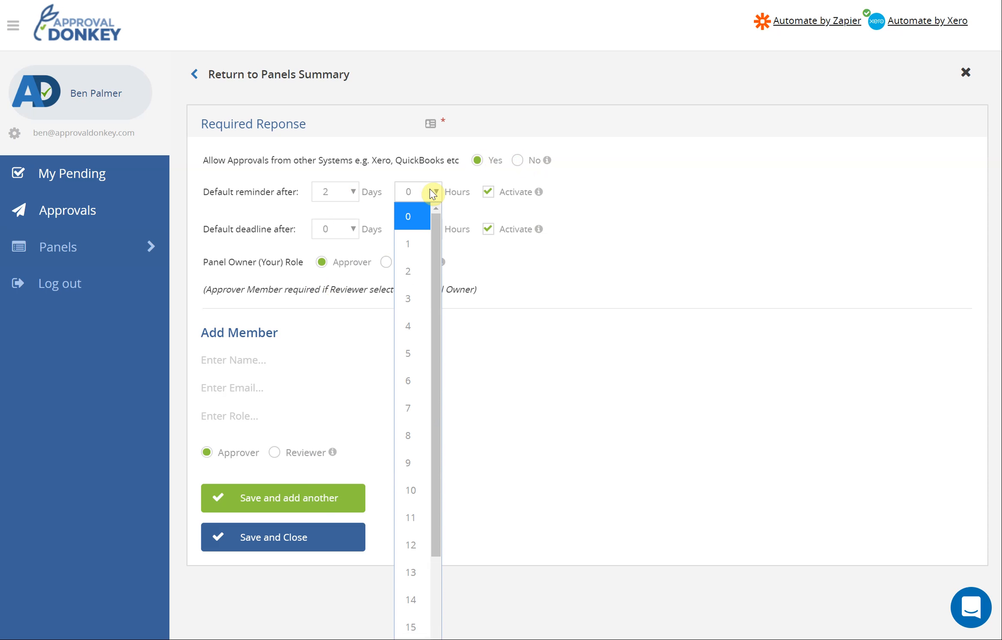
pyautogui.click(433, 192)
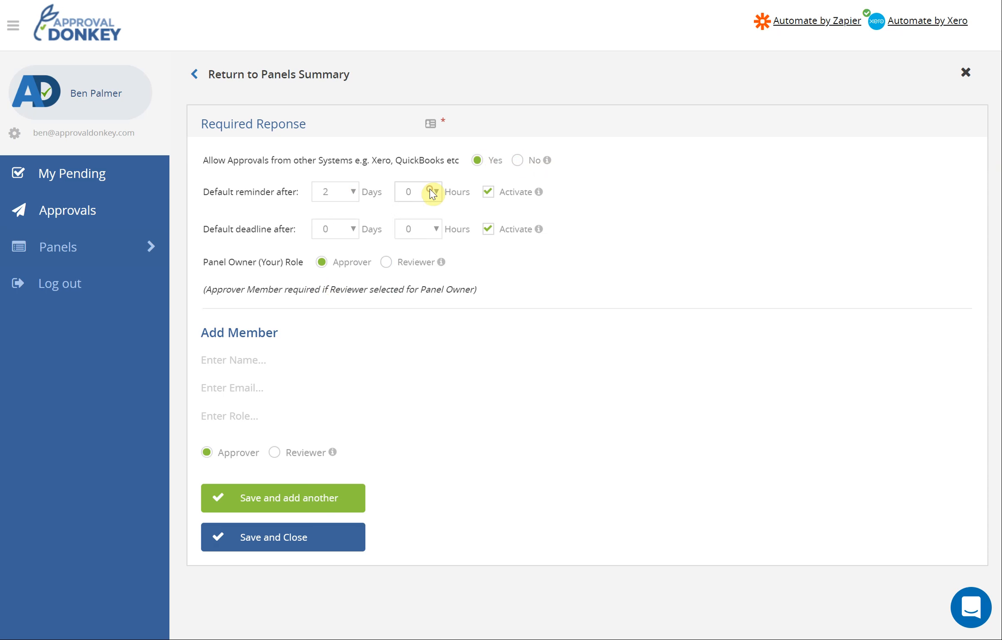
pyautogui.click(490, 193)
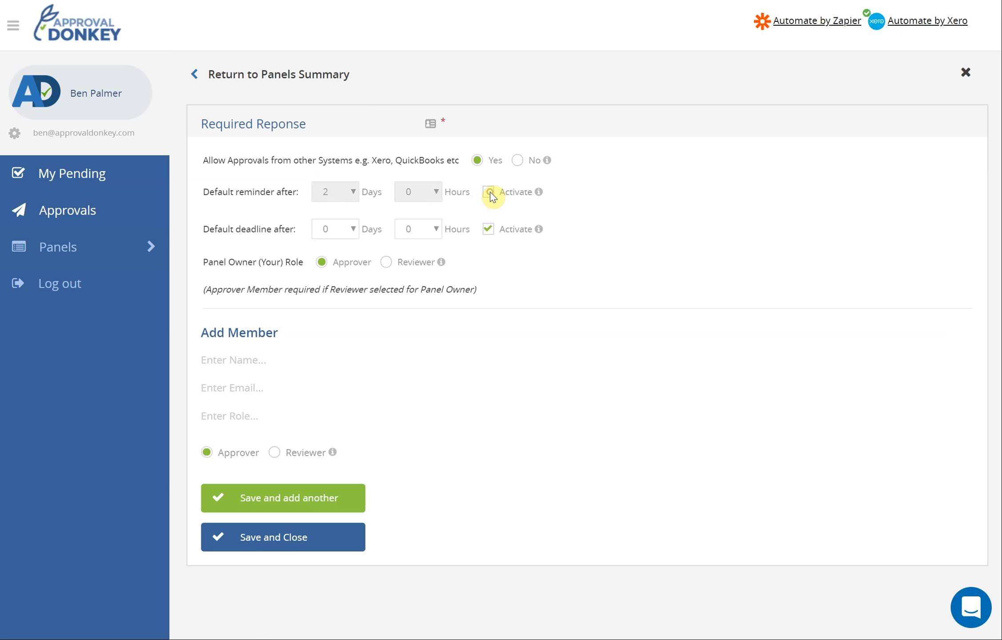
pyautogui.click(490, 192)
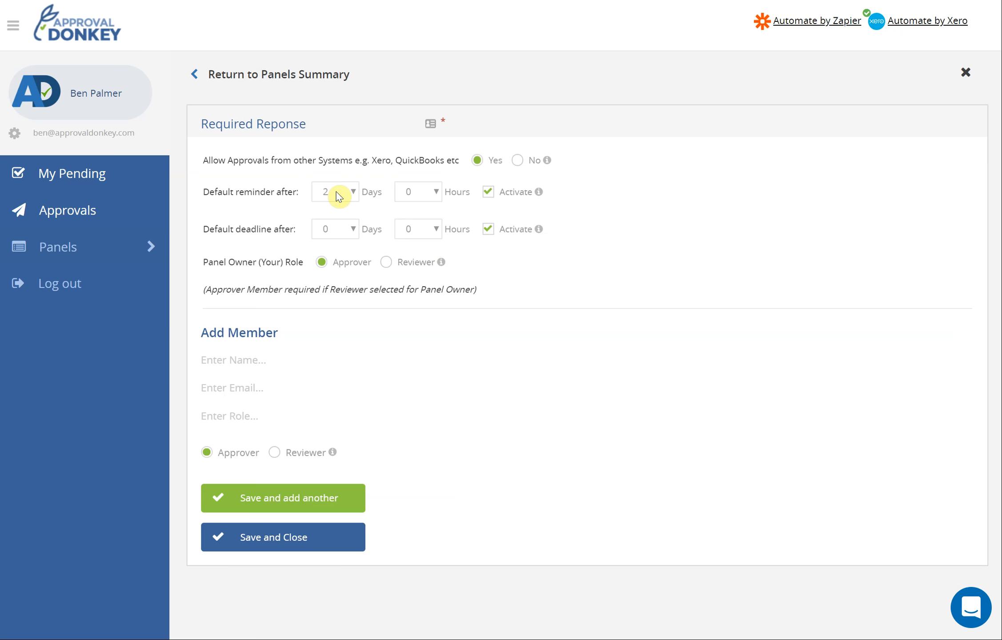
# Set the default deadline to 4 days and the panel owner's role to Reviewer.
pyautogui.click(339, 229)
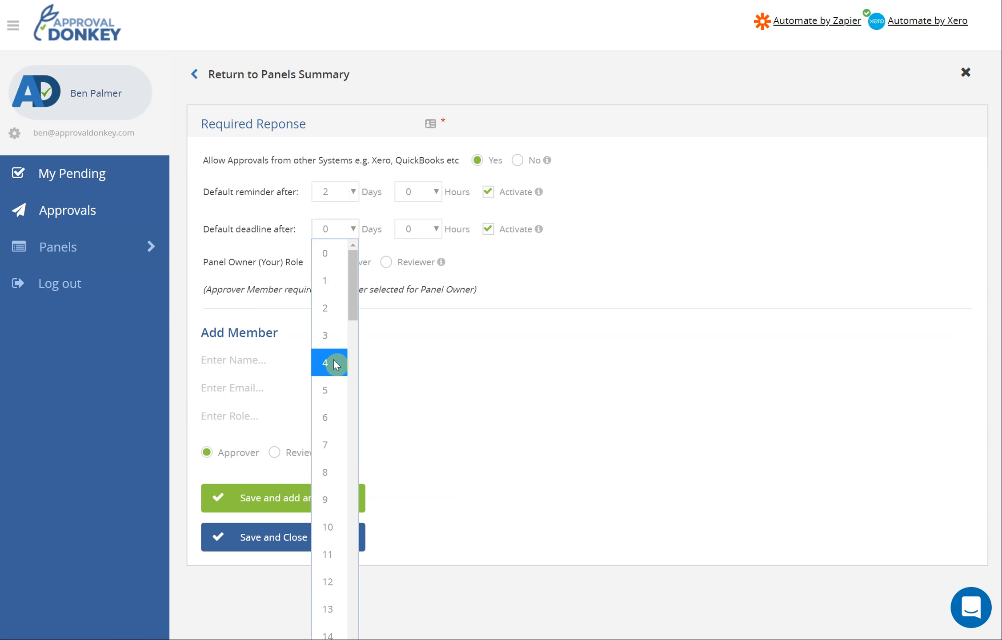
pyautogui.click(334, 362)
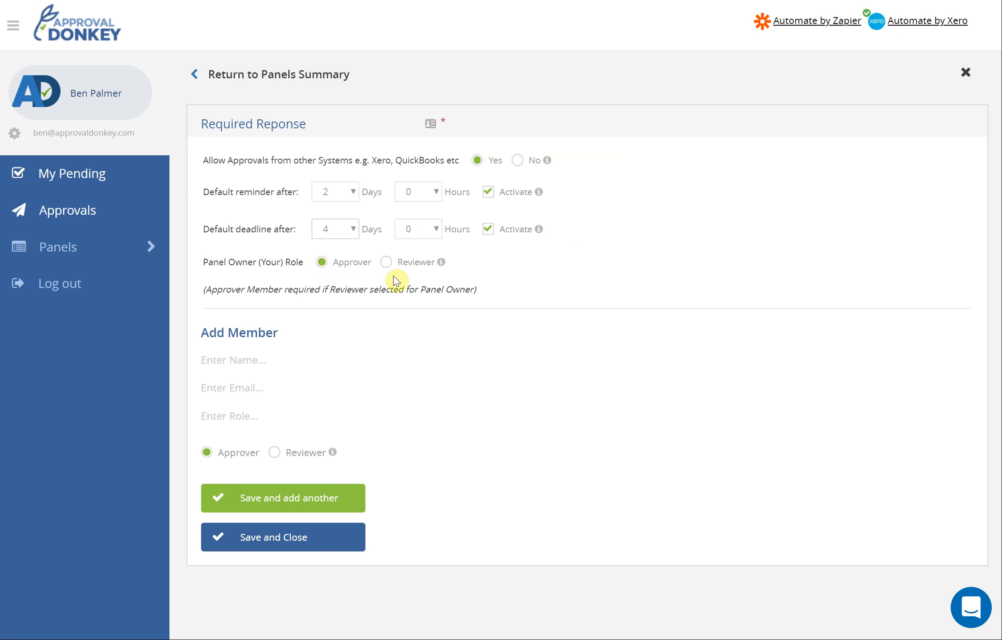
pyautogui.click(387, 263)
# Set the owner back to Approver and enter Member 1's name, e-mail and role Tester.
pyautogui.click(323, 262)
pyautogui.click(239, 365)
pyautogui.write('Mem')
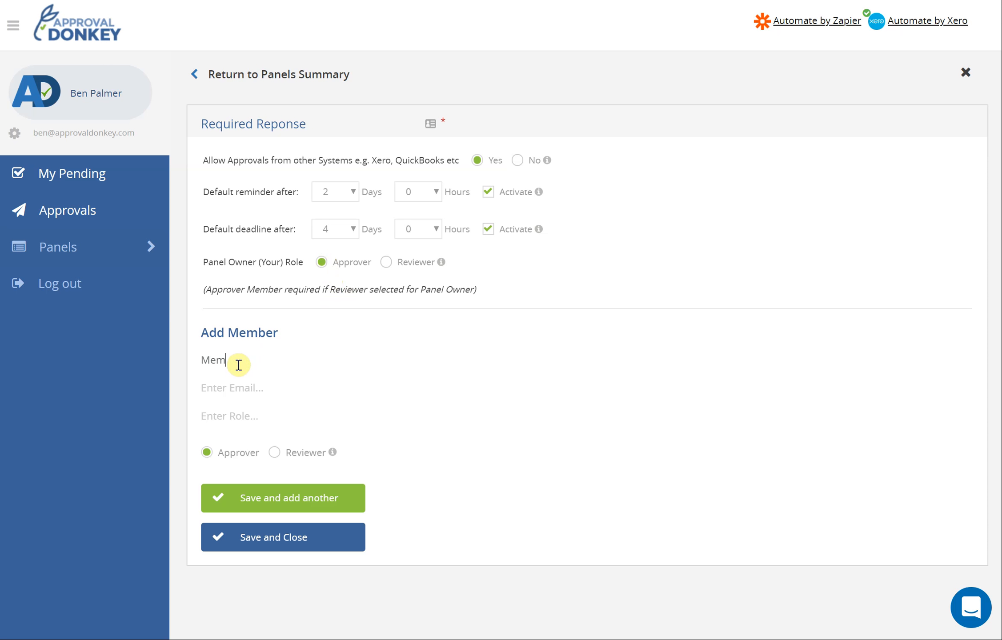
pyautogui.write('ber 1')
pyautogui.press('Tab')
pyautogui.write('MEMBER')
pyautogui.press('BackSpace')
pyautogui.press('BackSpace')
pyautogui.press('BackSpace')
pyautogui.press('BackSpace')
pyautogui.press('BackSpace')
pyautogui.press('BackSpace')
pyautogui.write('member1')
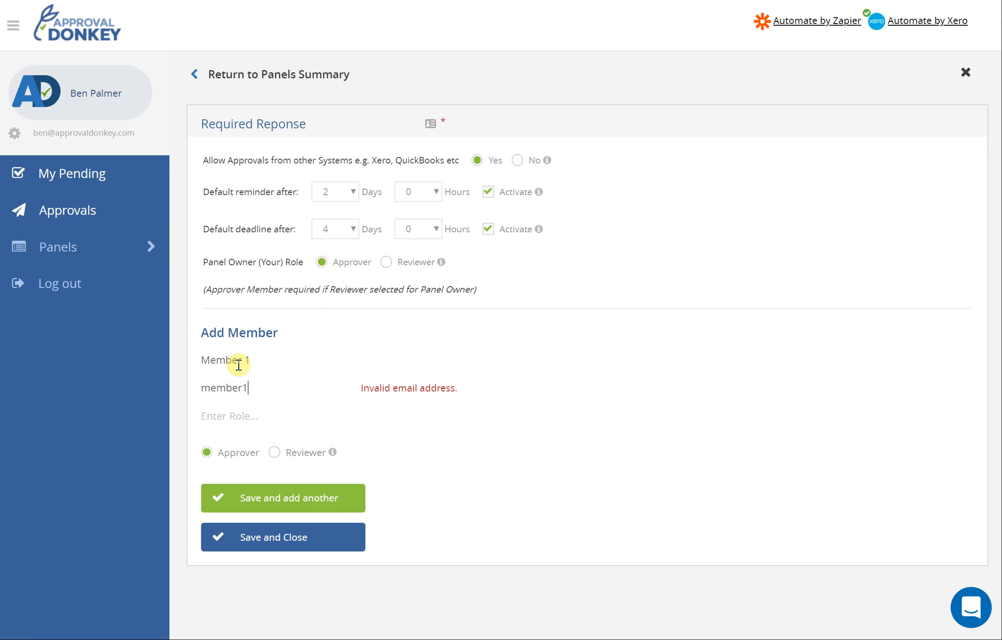
pyautogui.write('@approval.com')
pyautogui.press('Tab')
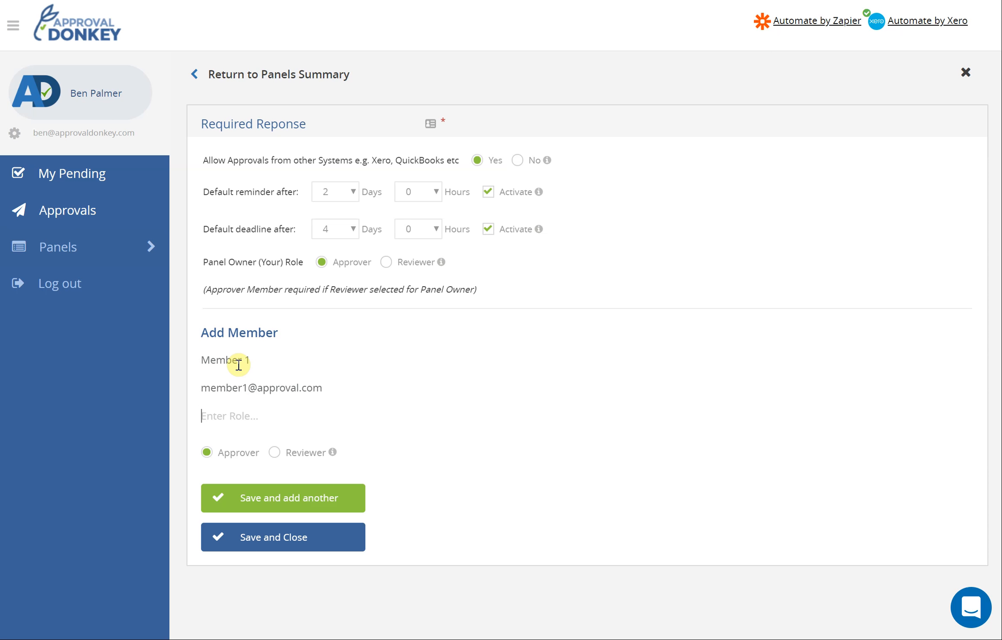
pyautogui.write('Tester')
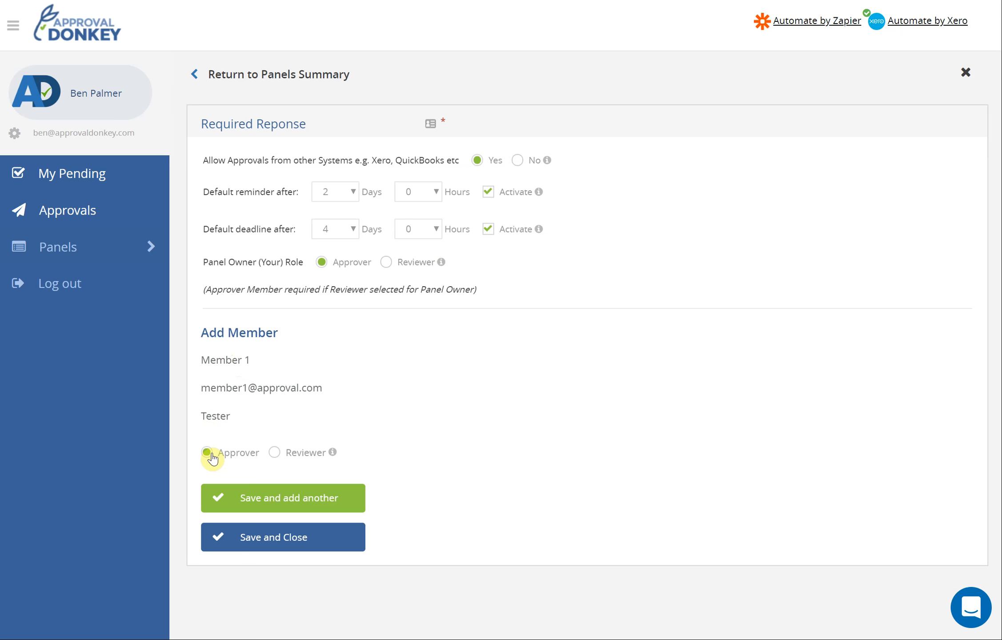
# Keep the owner and Member 1 as Approvers and save Member 1 to the panel.
pyautogui.click(388, 262)
pyautogui.click(275, 453)
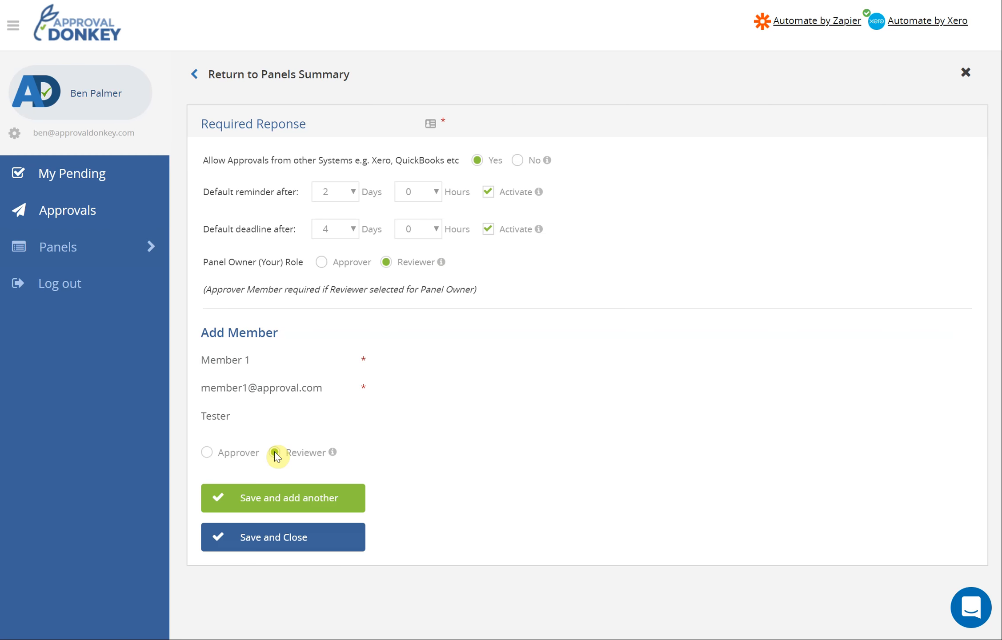
pyautogui.click(207, 453)
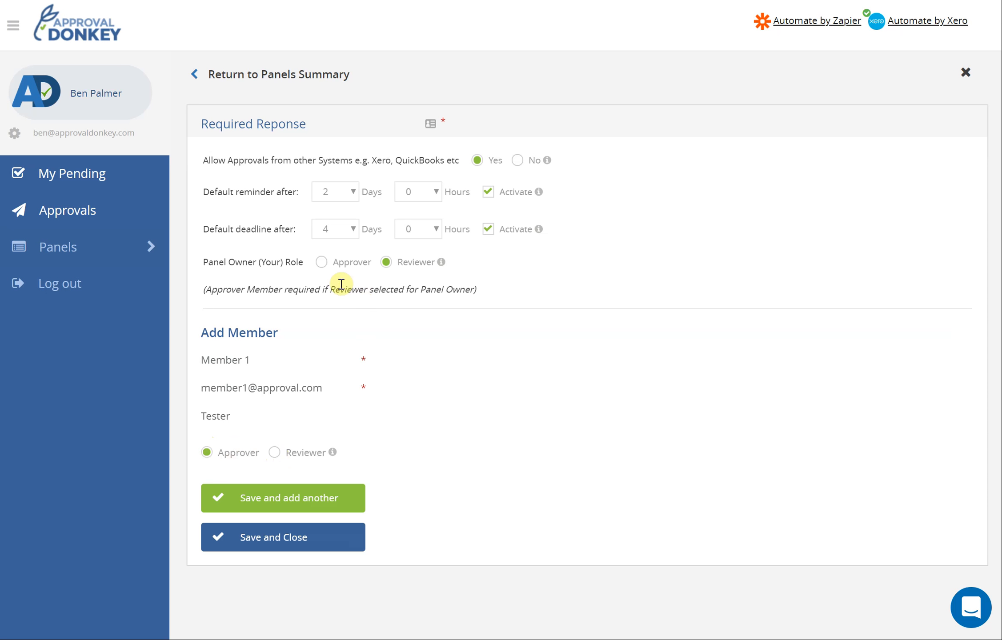
pyautogui.click(322, 262)
pyautogui.click(282, 499)
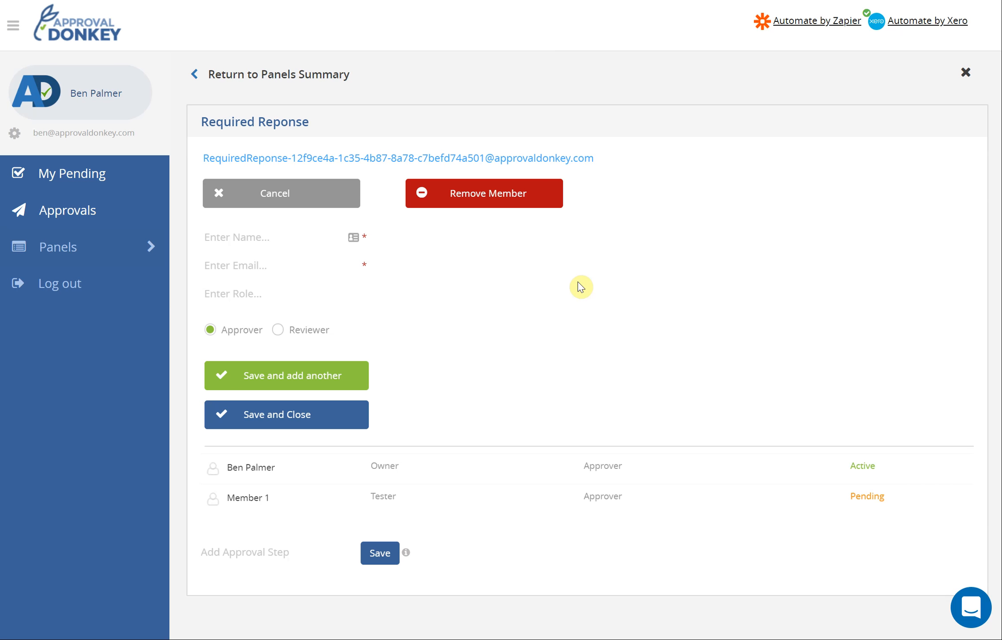
pyautogui.click(252, 239)
# Add Member 2 with its e-mail address and role Test 2 as a Reviewer, and save.
pyautogui.click(245, 258)
pyautogui.press('BackSpace')
pyautogui.write('2')
pyautogui.click(254, 266)
pyautogui.write('member')
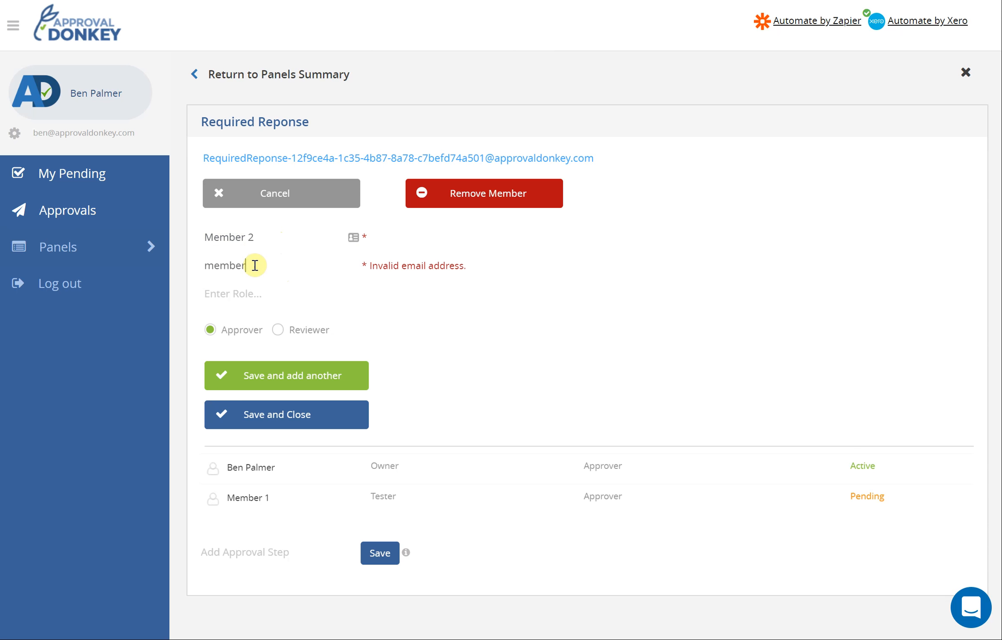
pyautogui.write('2@approval.com')
pyautogui.press('Tab')
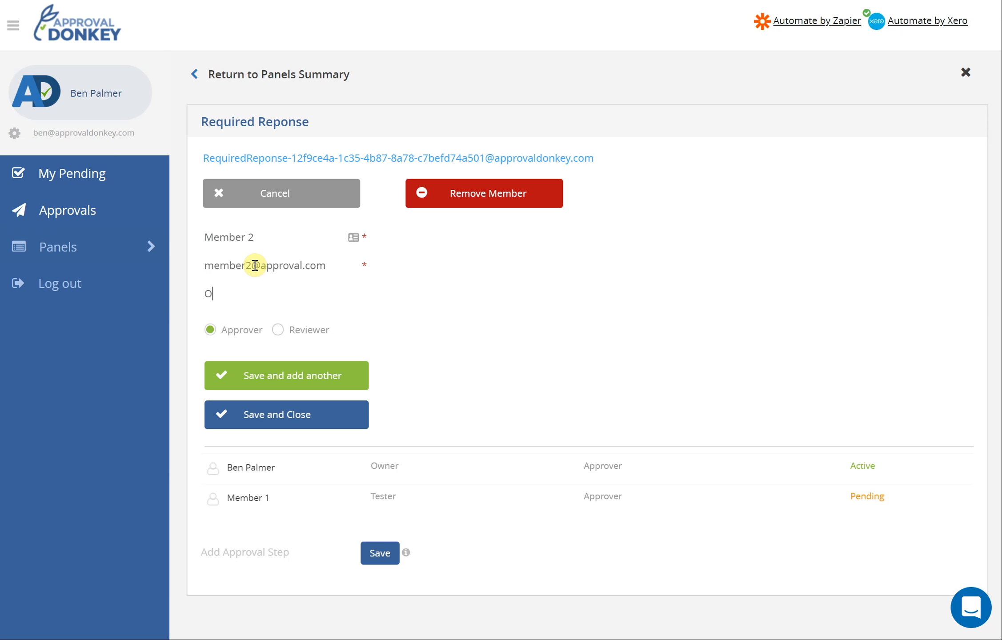
pyautogui.write('Test 2')
pyautogui.click(278, 330)
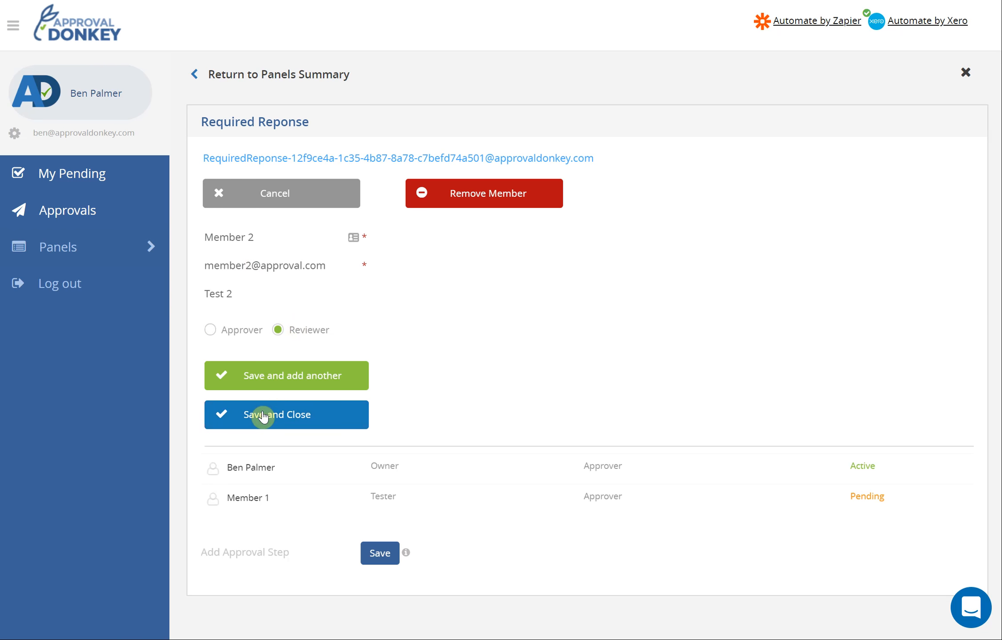
pyautogui.click(282, 381)
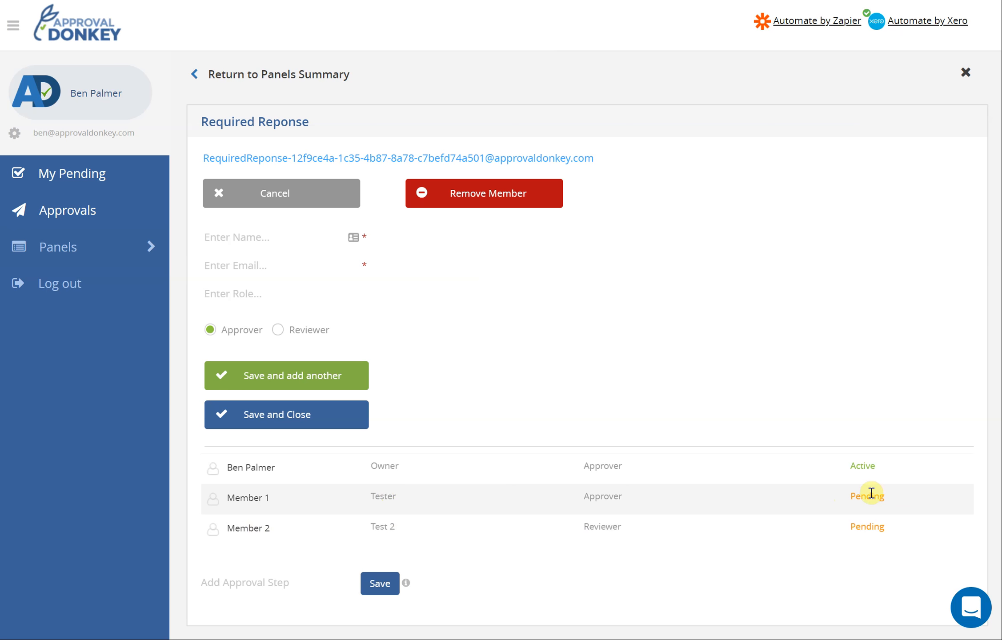
# Save a new approval step named 'Step' and close the add-member form.
pyautogui.click(283, 582)
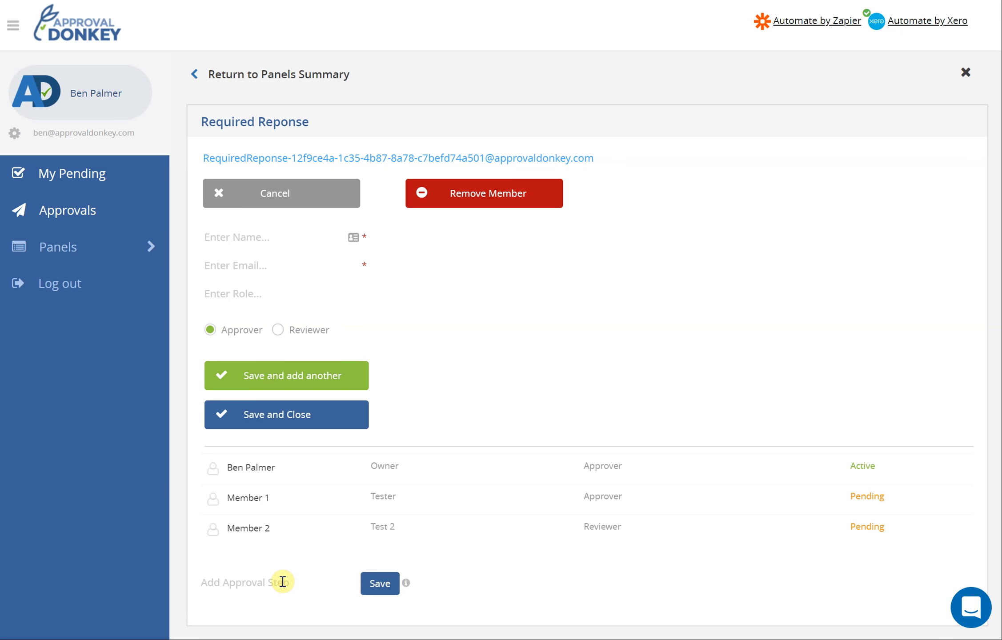
pyautogui.write('Step')
pyautogui.click(382, 591)
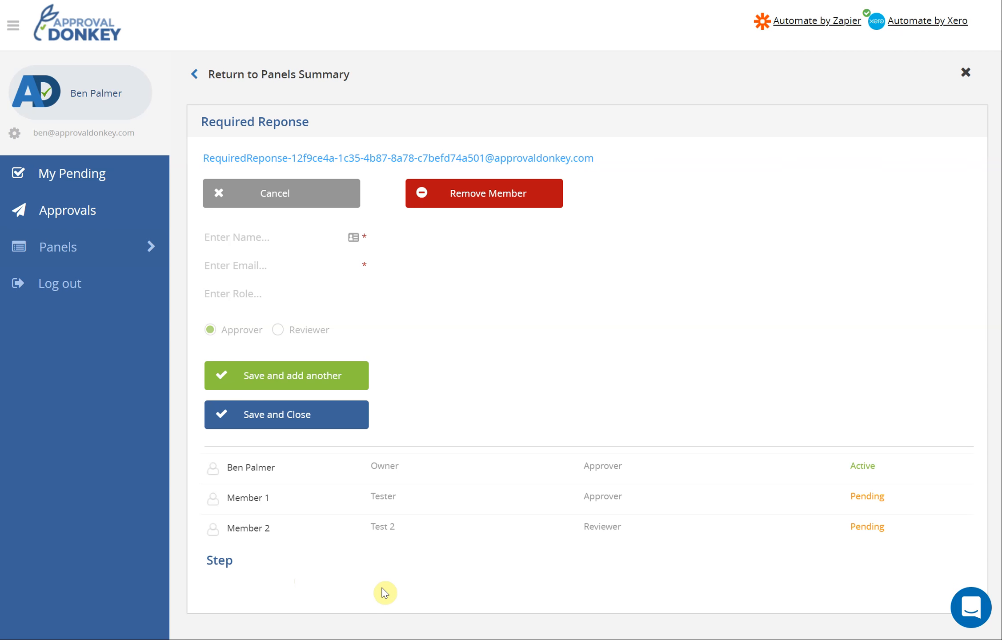
pyautogui.click(251, 195)
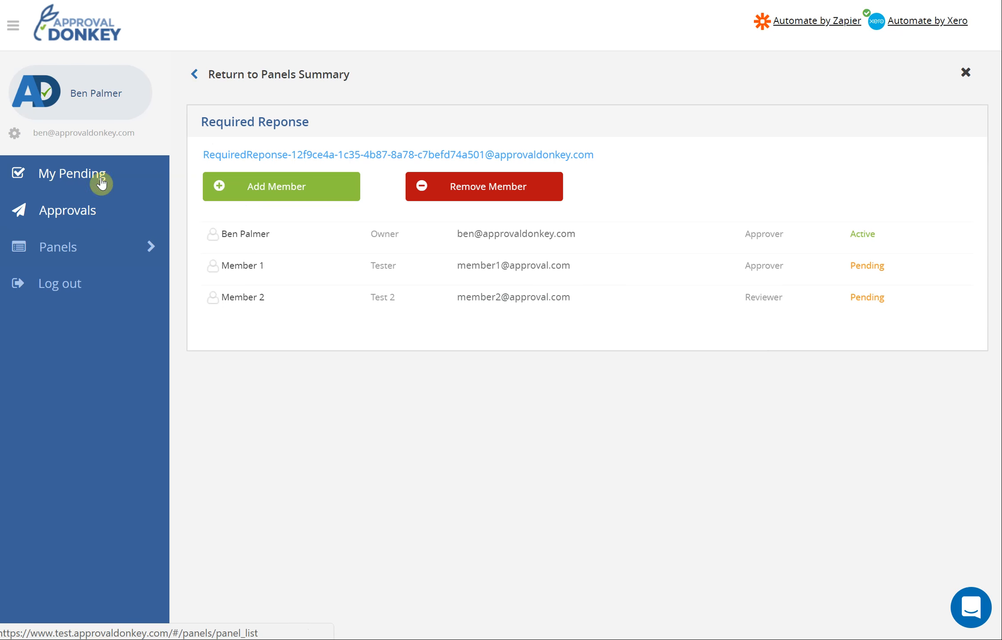
# Cancel out of adding and removing members, then return to the Panels overview.
pyautogui.click(279, 189)
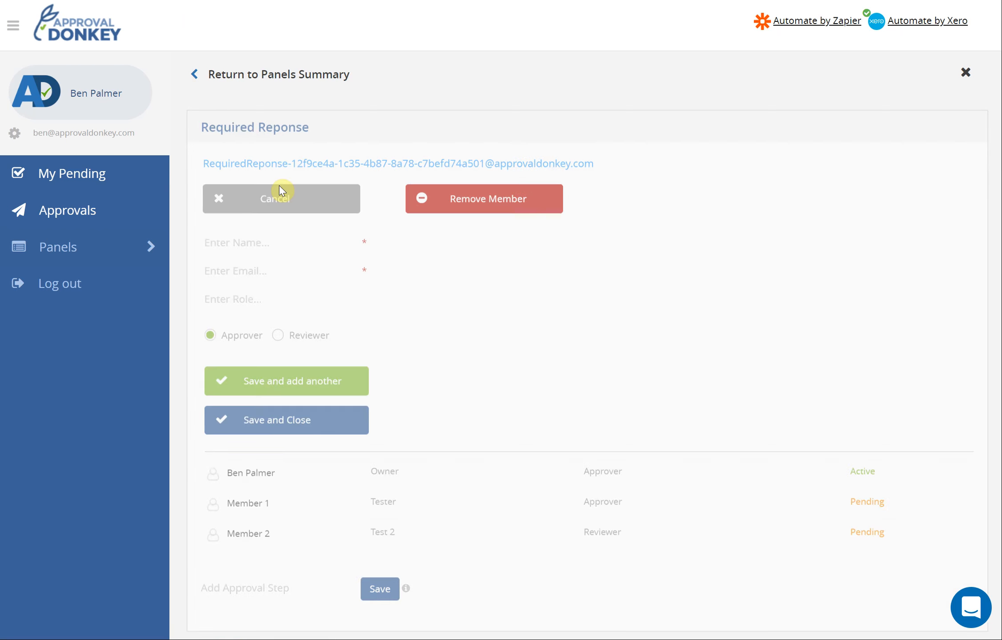
pyautogui.click(280, 192)
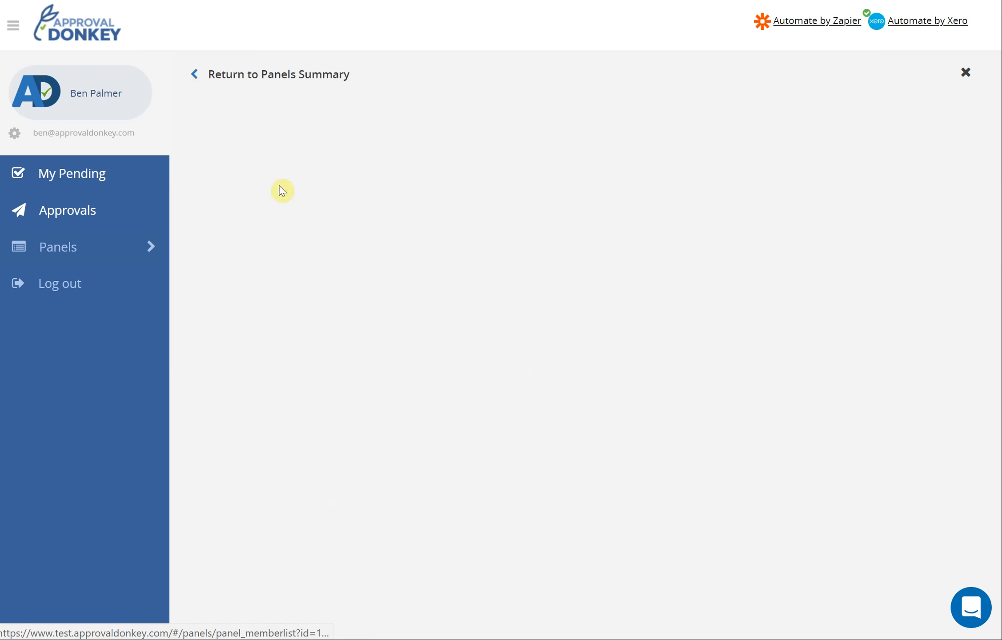
pyautogui.click(485, 189)
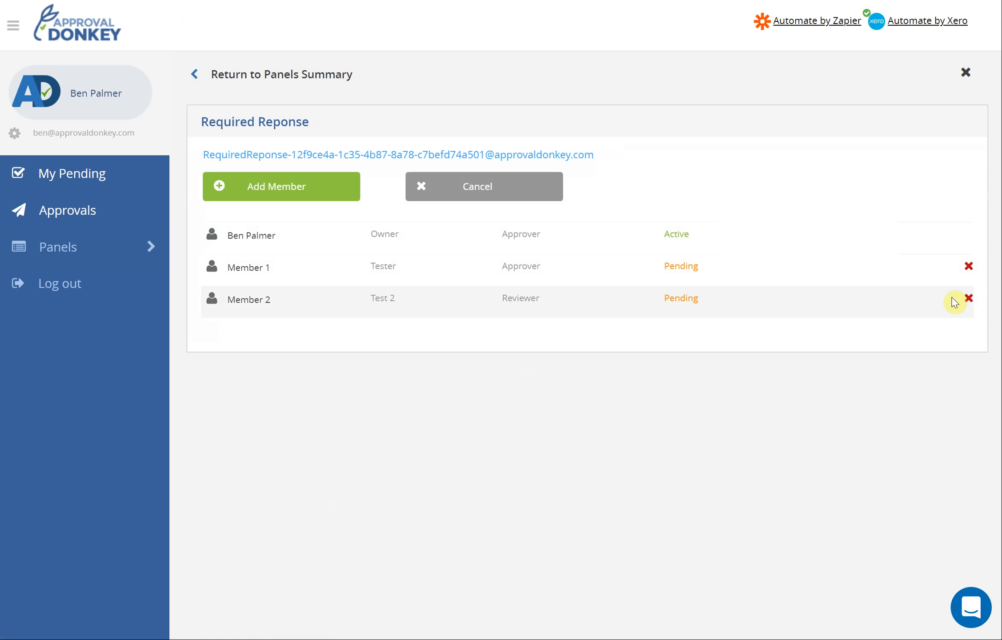
pyautogui.click(968, 299)
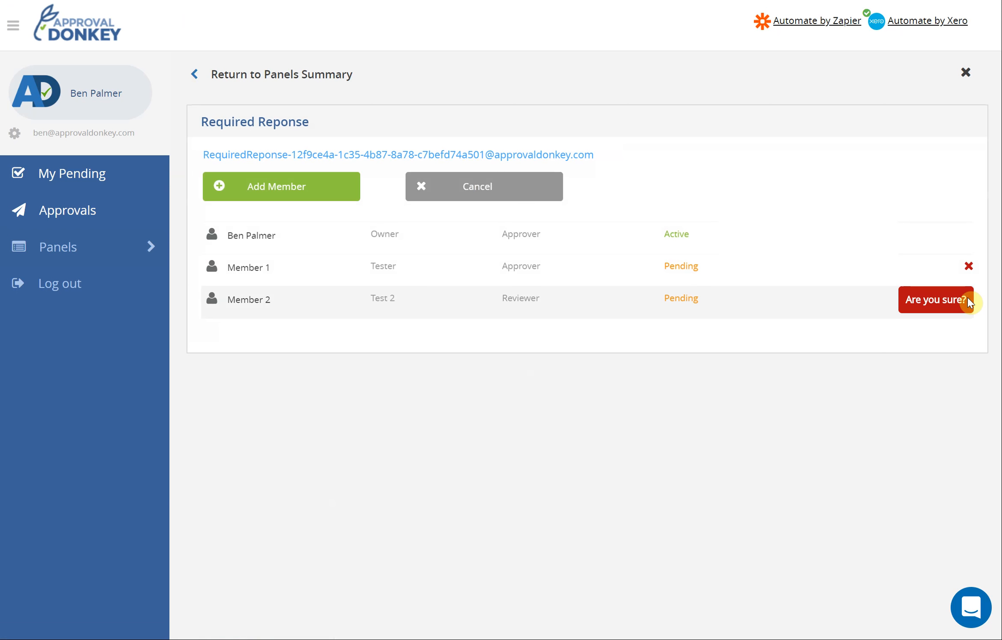
pyautogui.click(492, 198)
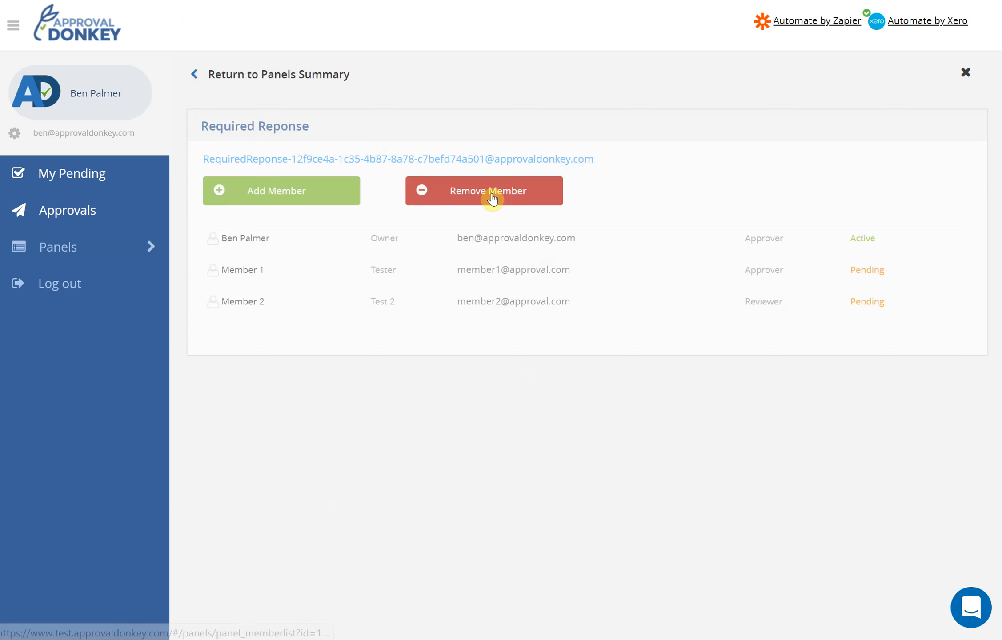
pyautogui.click(64, 252)
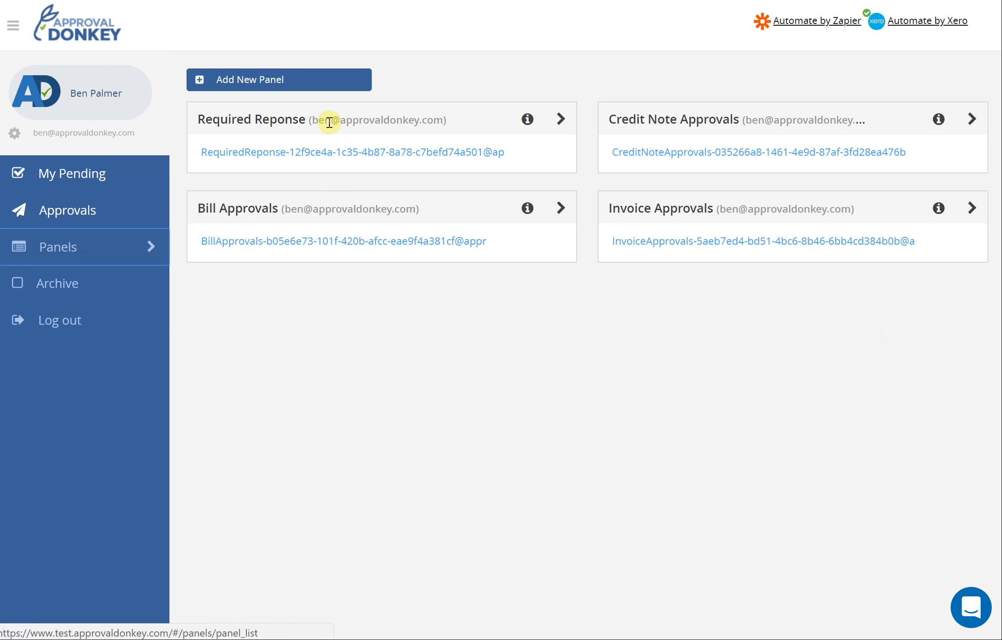
# Set the panel's Required Responses to 1 Response, then reopen the Required Reponse member list.
pyautogui.click(562, 120)
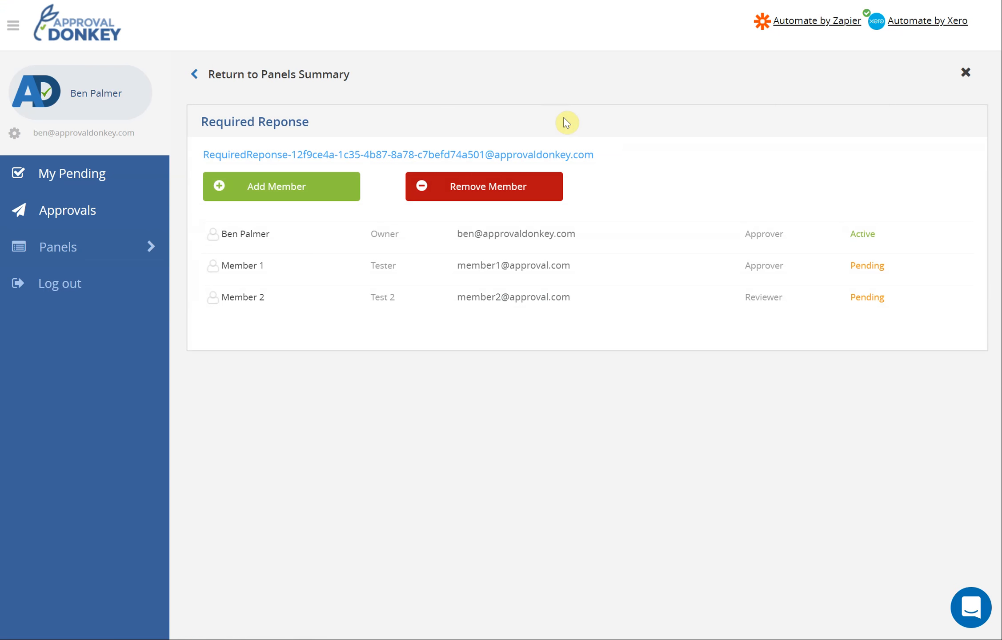
pyautogui.click(194, 76)
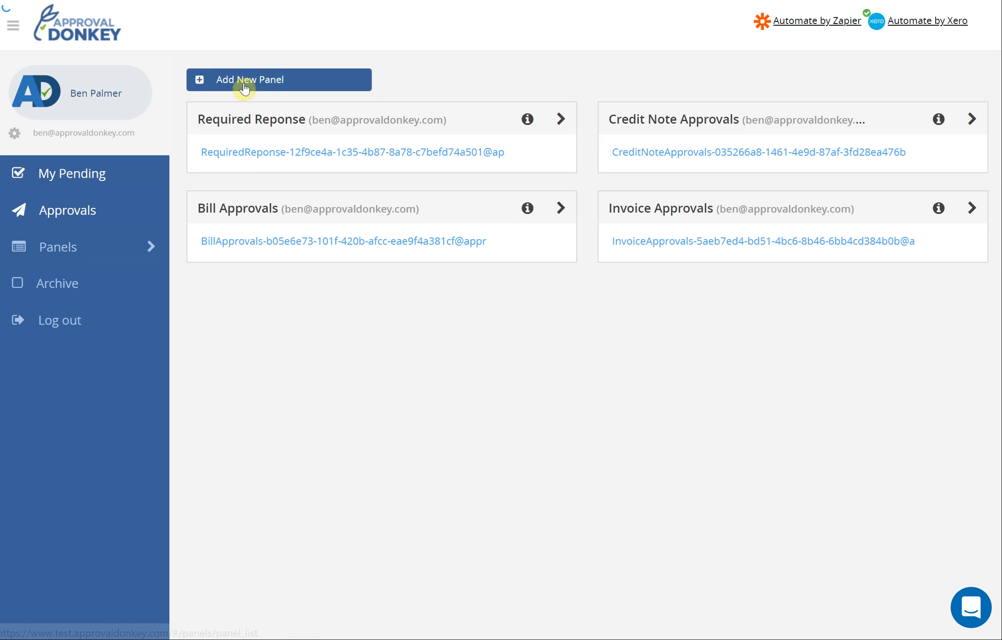
pyautogui.click(528, 124)
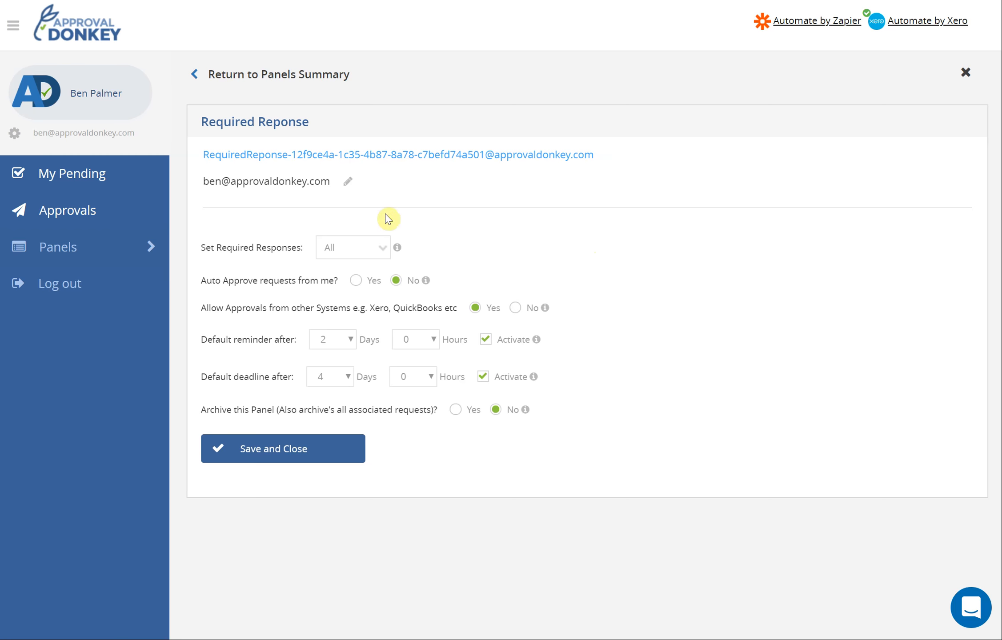
pyautogui.click(368, 250)
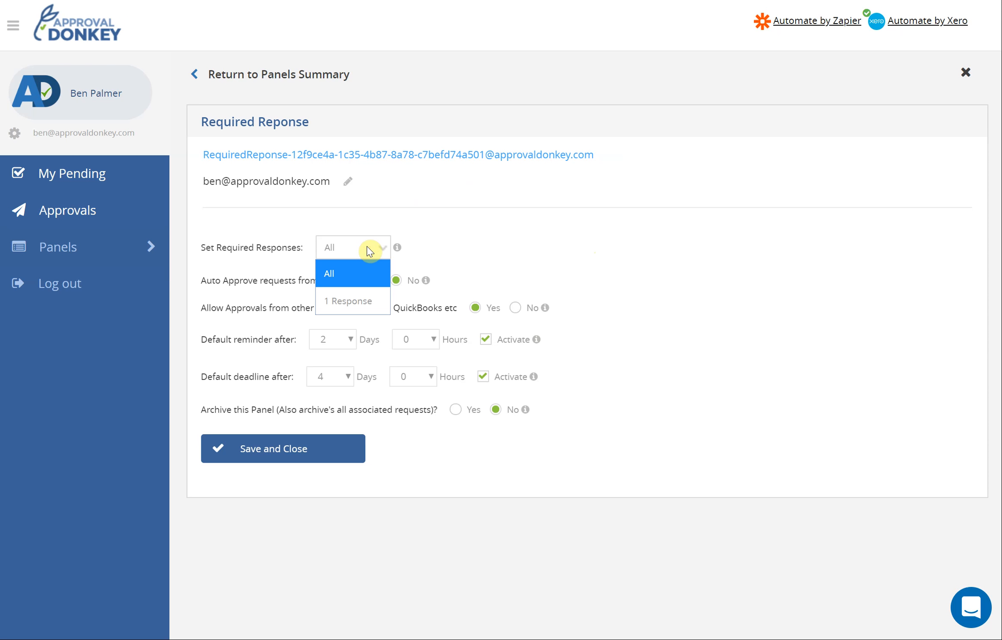
pyautogui.click(359, 297)
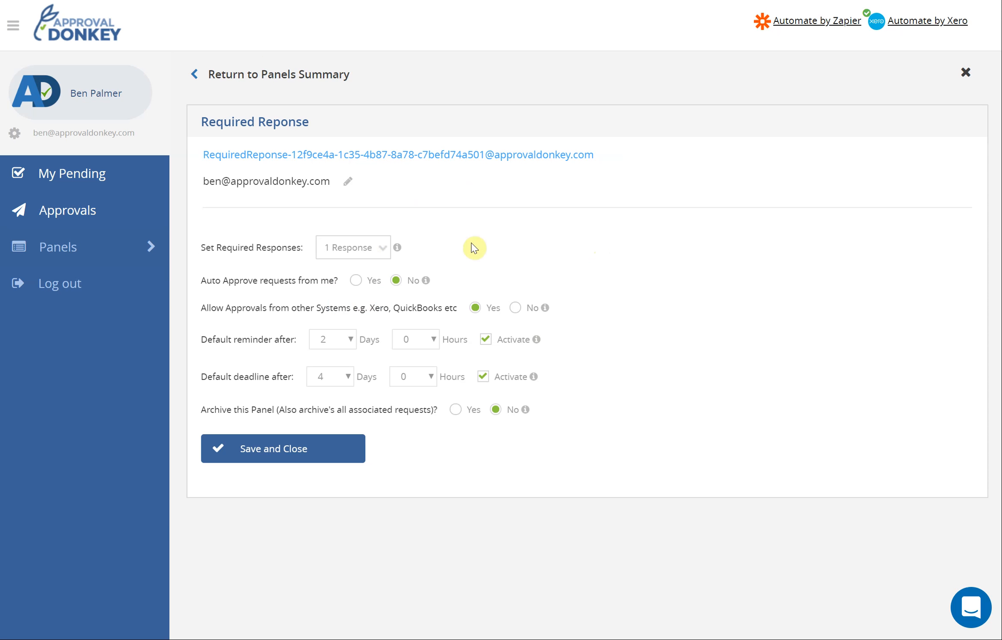
pyautogui.click(195, 74)
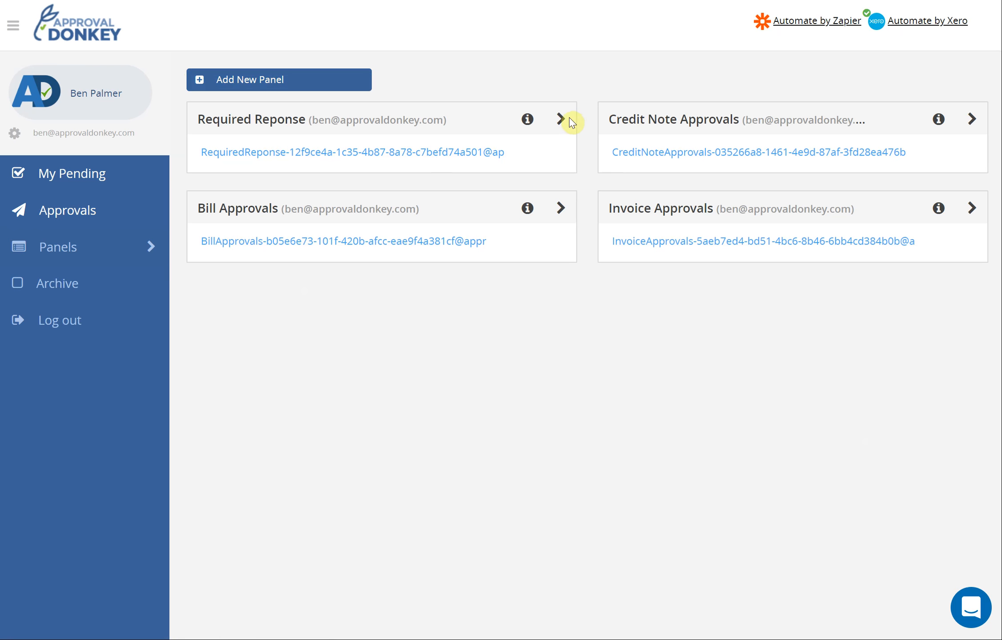
pyautogui.click(559, 120)
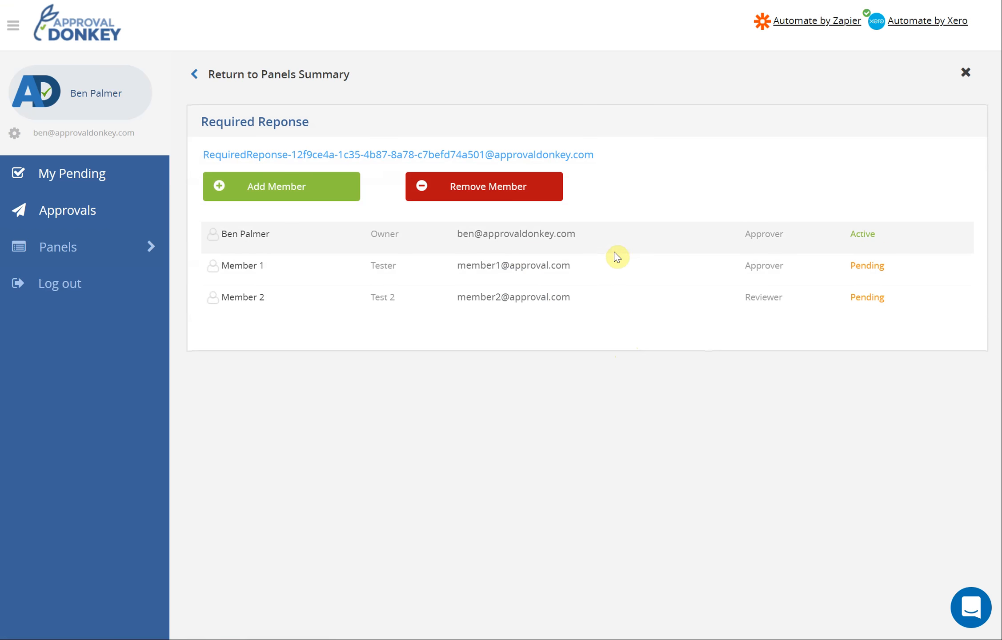
# Add Member 3 with its e-mail address as an Approver and save.
pyautogui.click(284, 188)
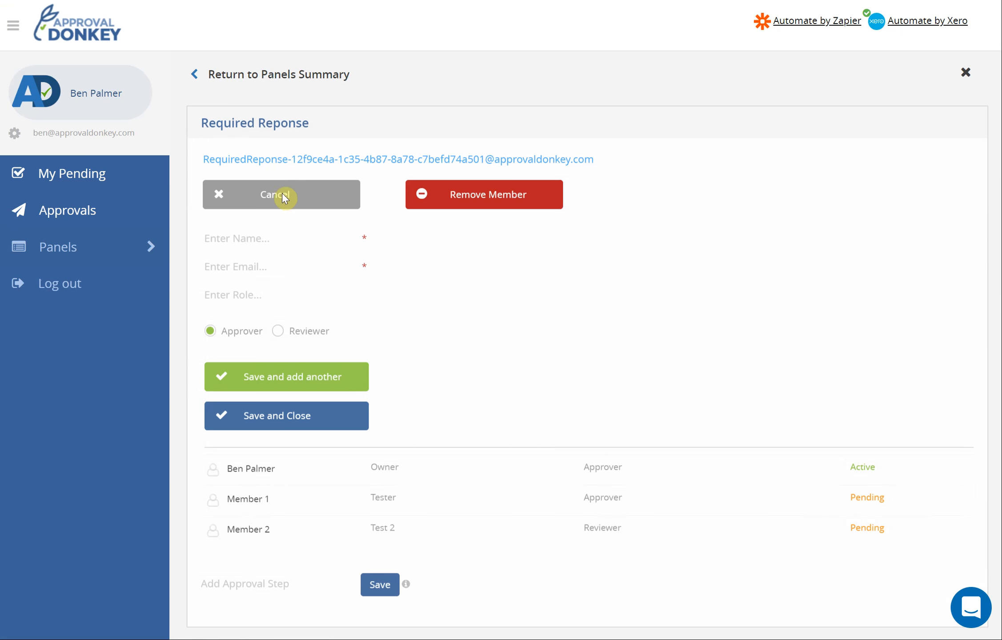
pyautogui.click(272, 238)
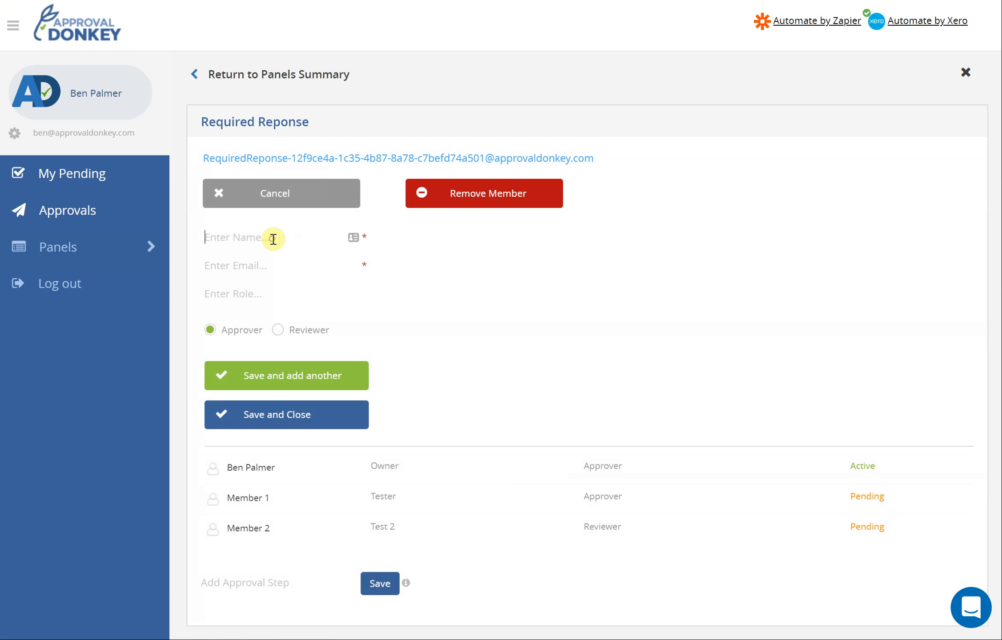
pyautogui.write('Member 1')
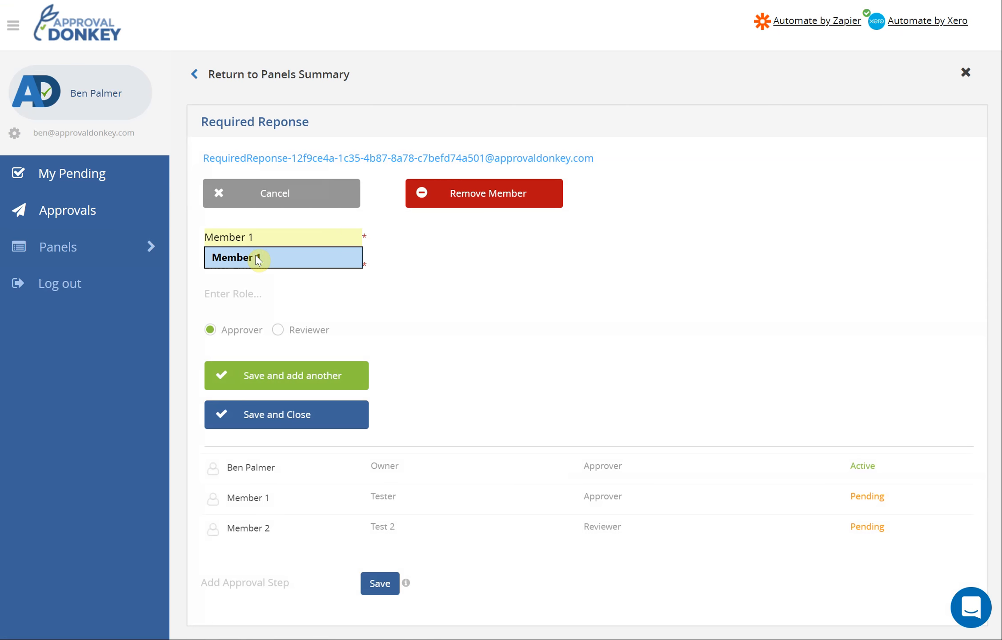
pyautogui.click(257, 257)
pyautogui.press('BackSpace')
pyautogui.write('3')
pyautogui.click(255, 266)
pyautogui.write('member3')
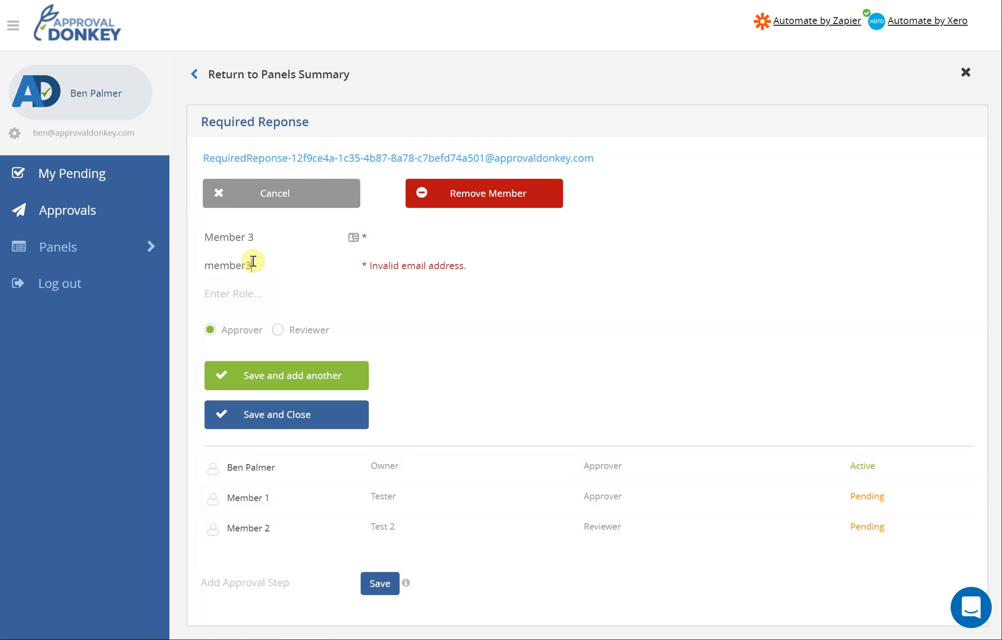
pyautogui.write('@approval.com')
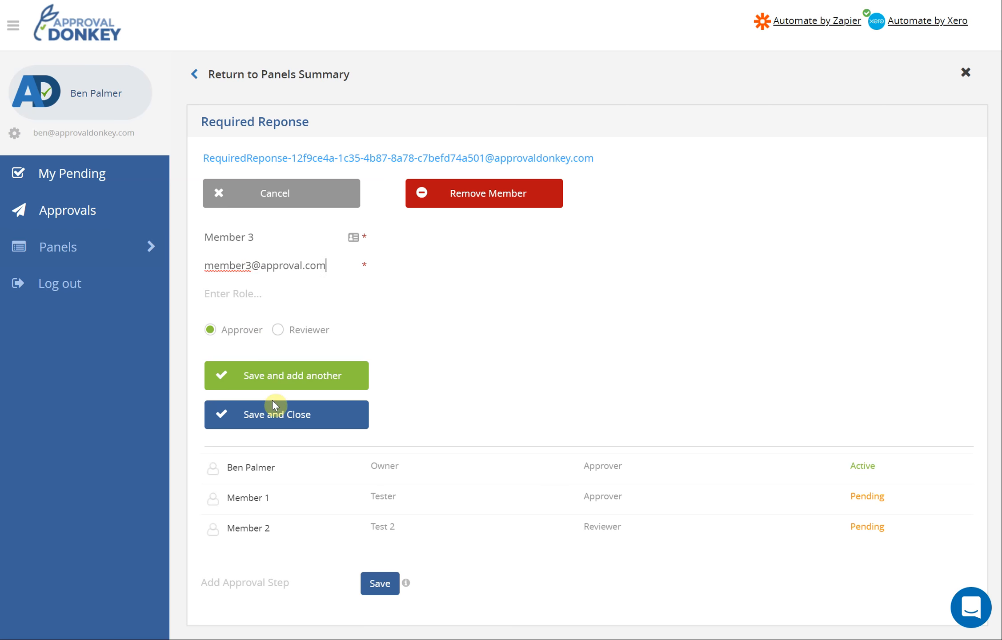
pyautogui.click(285, 422)
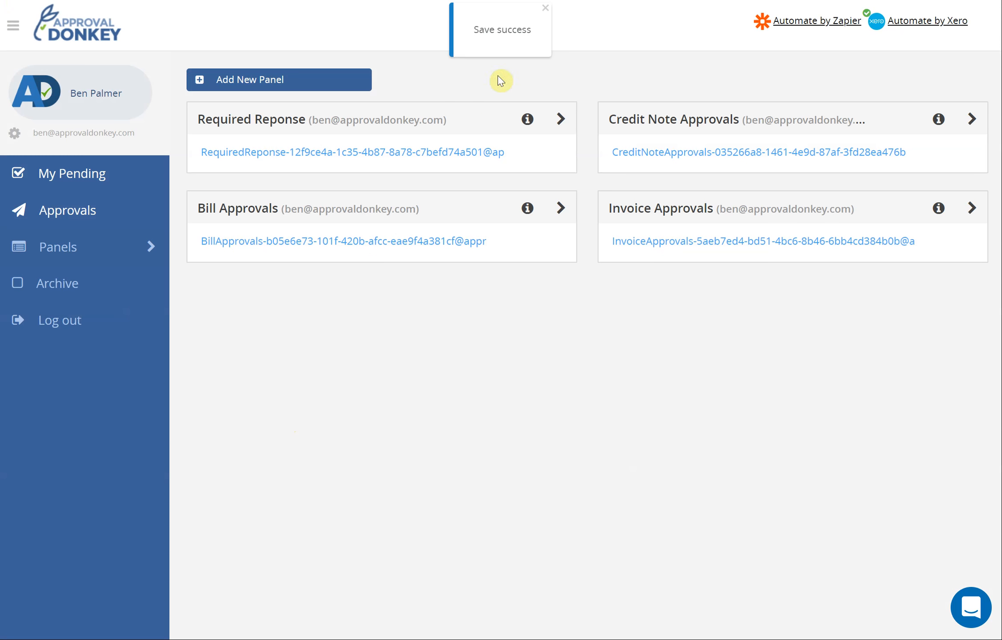
# Reopen the Required Reponse settings and set Required Responses to 1 Response.
pyautogui.click(528, 122)
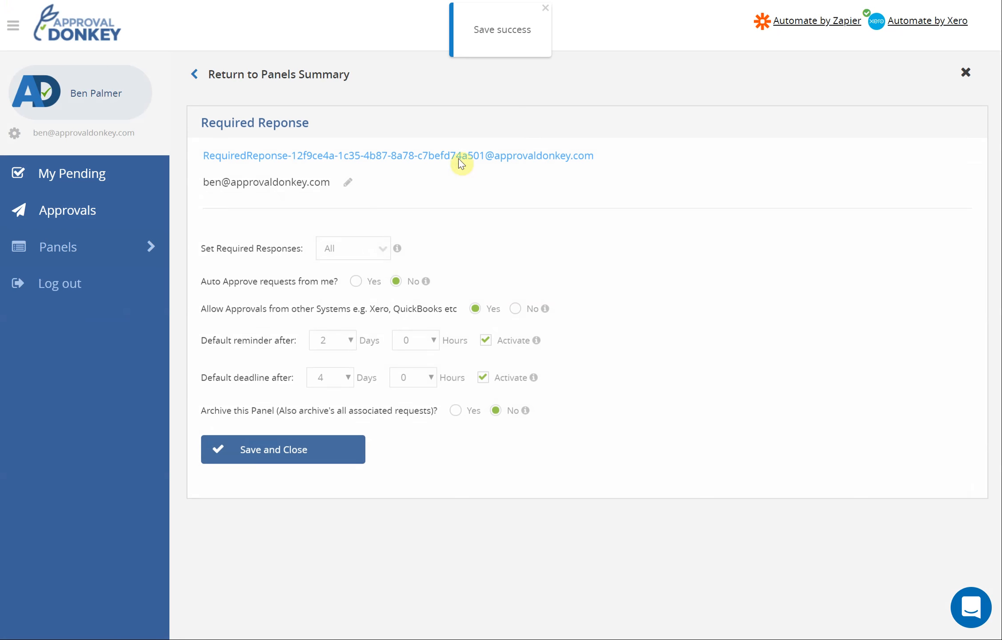
pyautogui.click(354, 252)
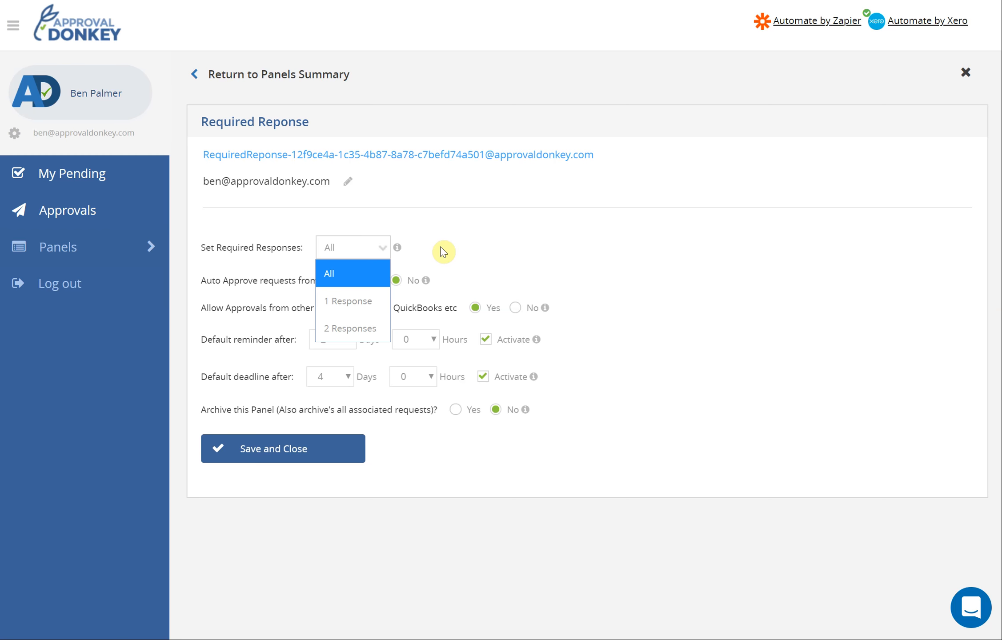
pyautogui.click(353, 306)
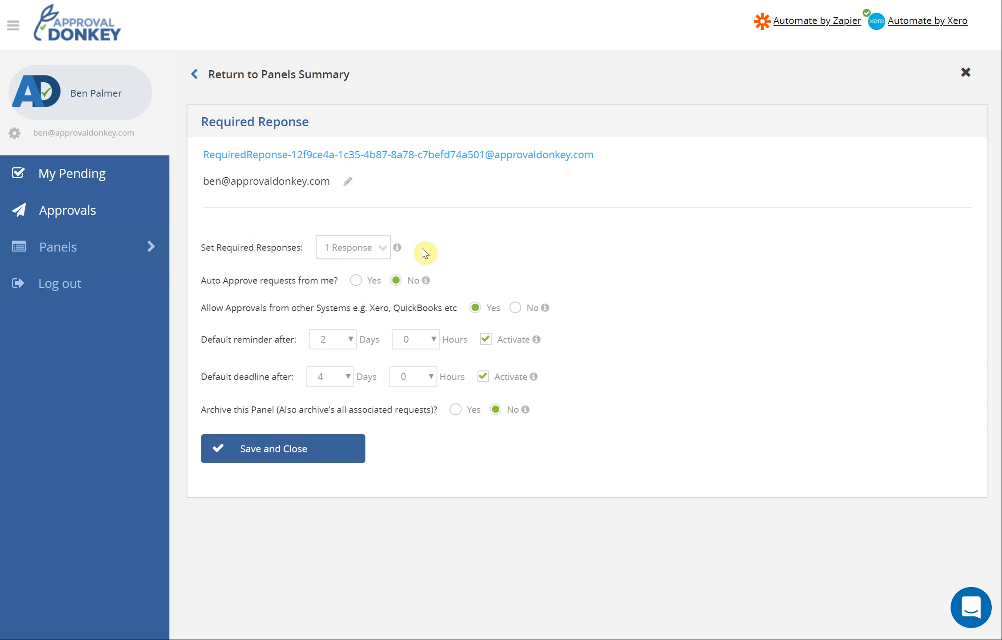
# Leave Auto Approve and Archive both on No and save the panel settings.
pyautogui.click(357, 281)
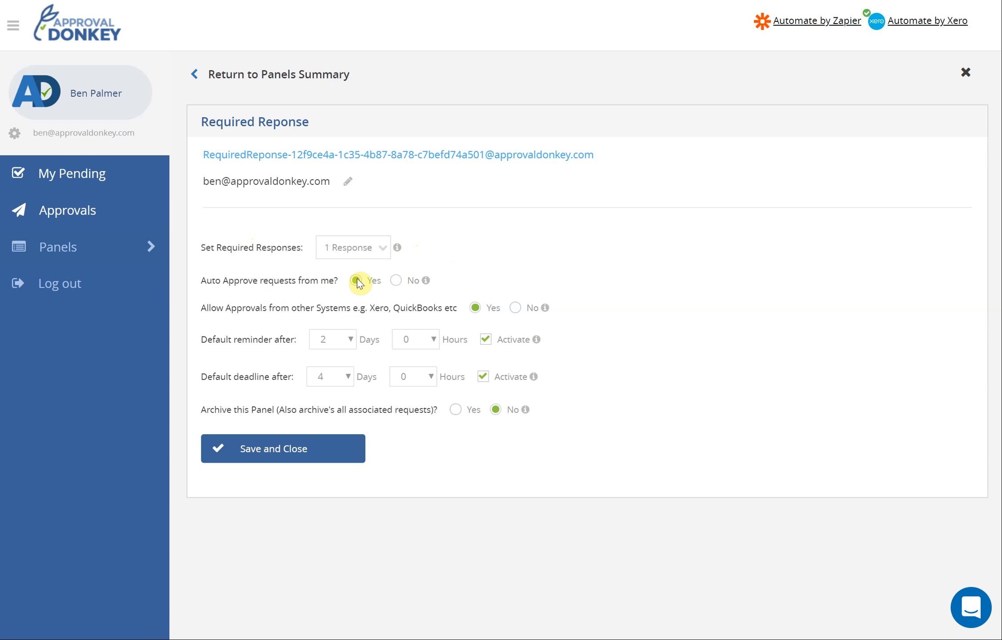
pyautogui.click(397, 281)
pyautogui.click(356, 282)
pyautogui.click(396, 282)
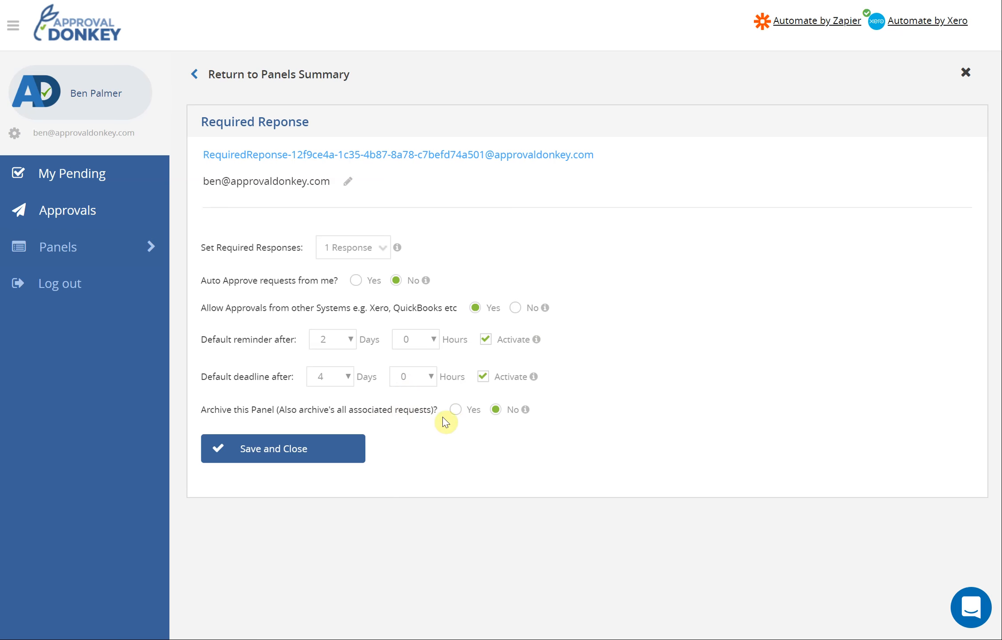
pyautogui.click(456, 410)
pyautogui.click(496, 410)
pyautogui.click(284, 450)
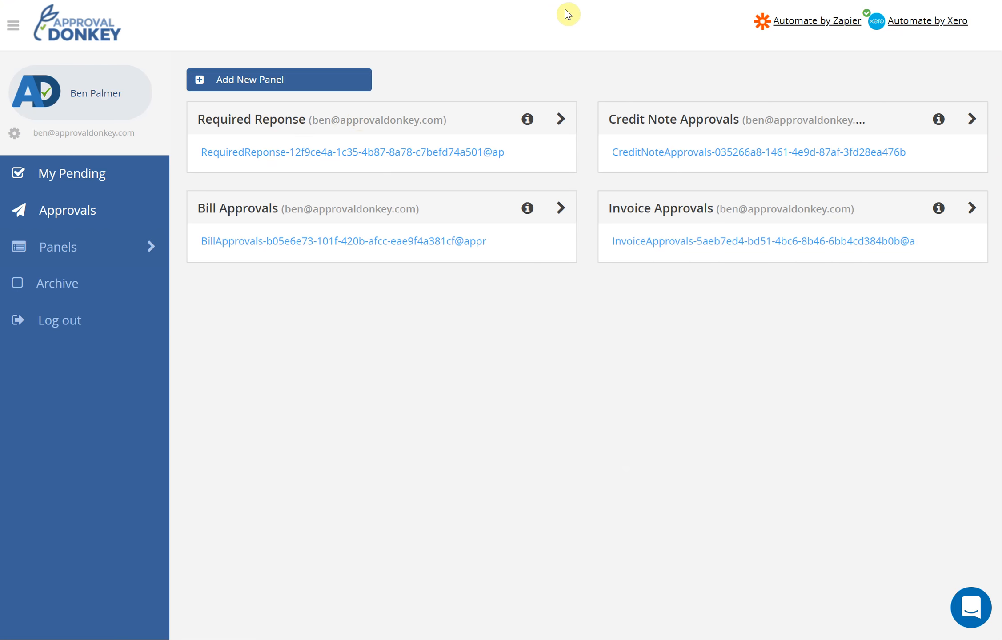
# Copy the Required Reponse panel's inbound e-mail address from its link.
pyautogui.rightClick(309, 153)
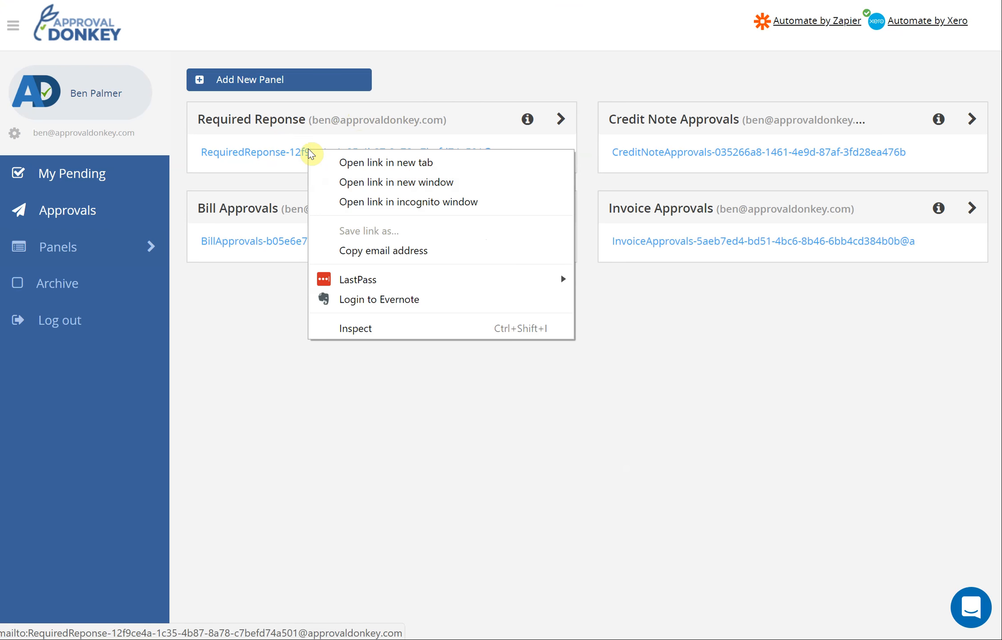
pyautogui.click(369, 251)
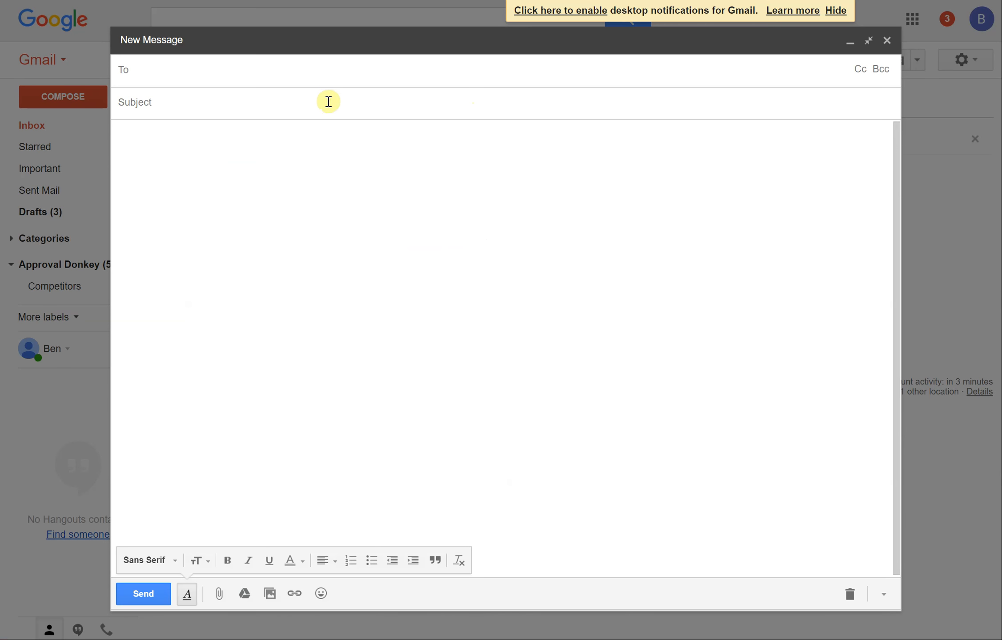
# Send a 'Test Request' e-mail saying 'Please approve this?' to the pasted panel address.
pyautogui.hotkey('ctrl', 'v')
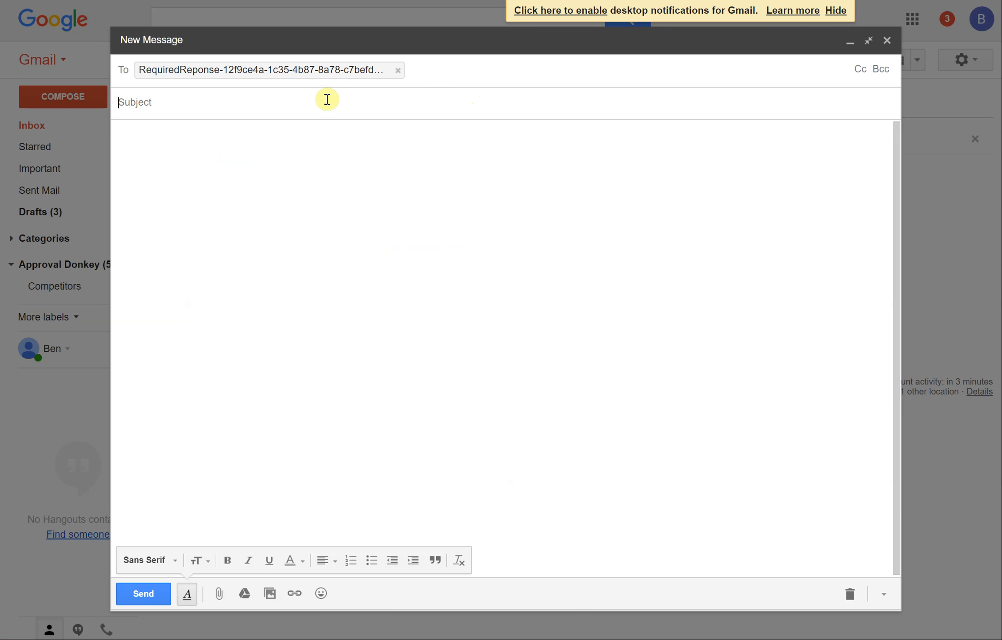
pyautogui.write('Test Request')
pyautogui.press('Tab')
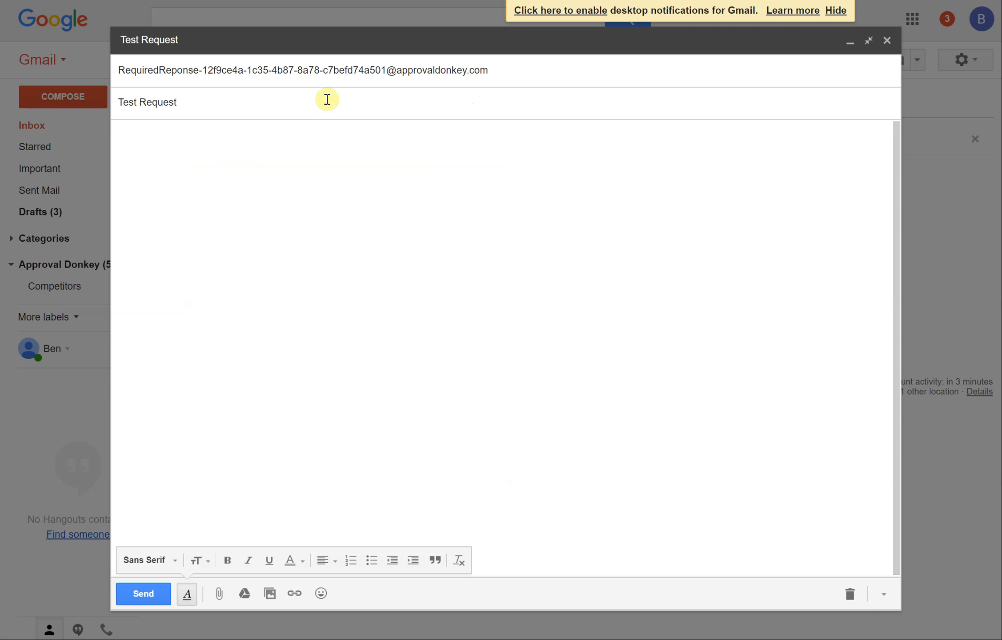
pyautogui.write('lease approve this?')
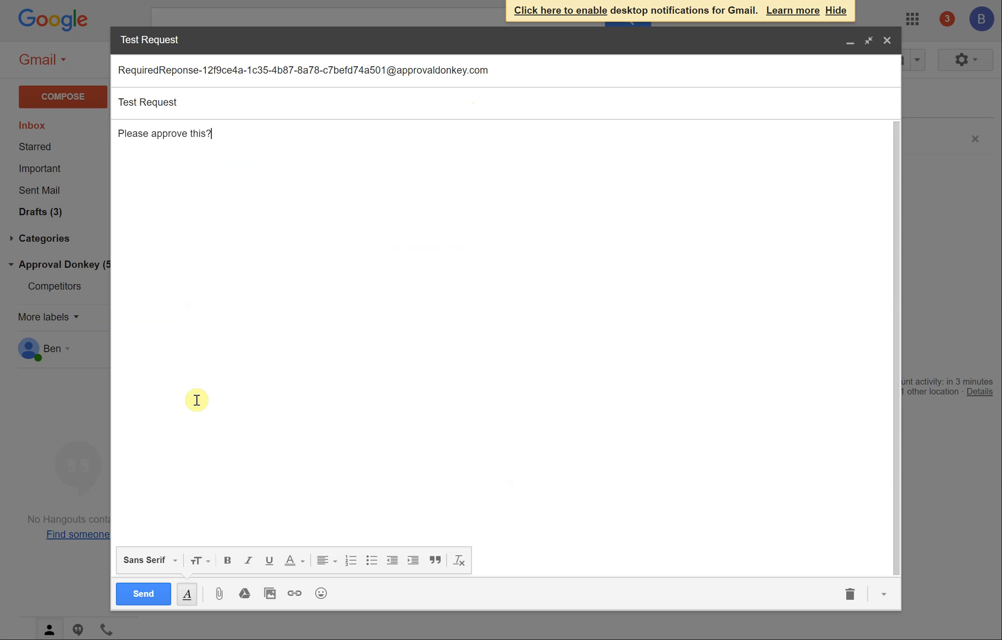
pyautogui.click(145, 587)
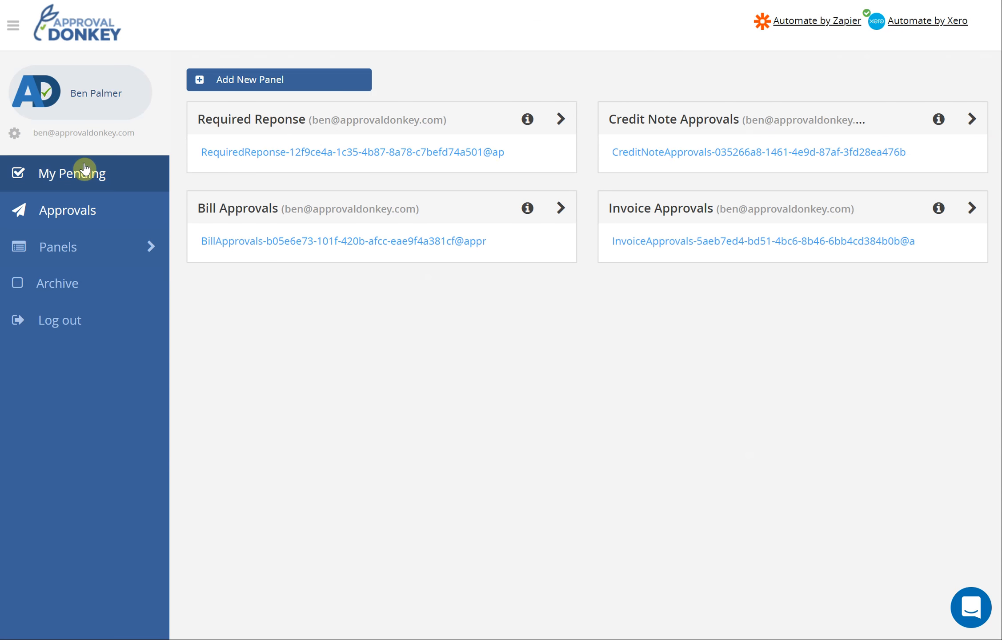
# Open the Test Request under My Pending, review its details, and approve it.
pyautogui.click(84, 169)
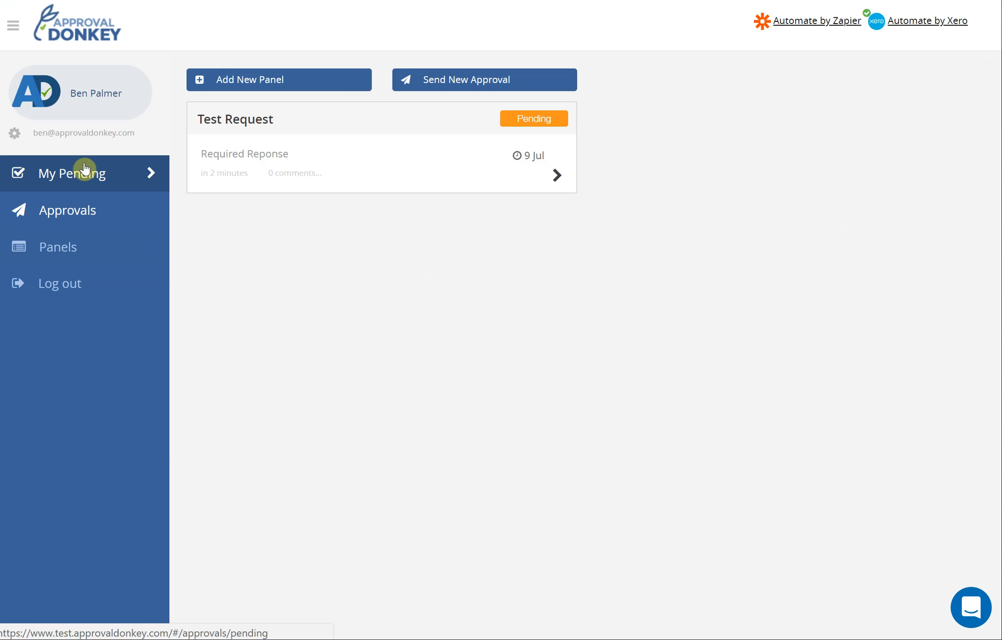
pyautogui.click(250, 124)
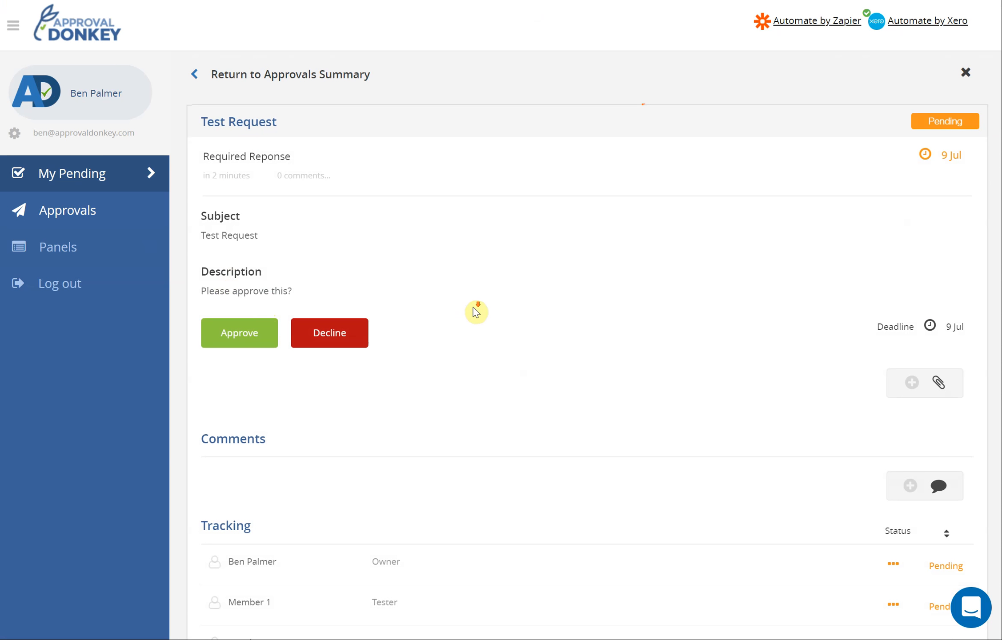
pyautogui.scroll(-4, 475, 309)
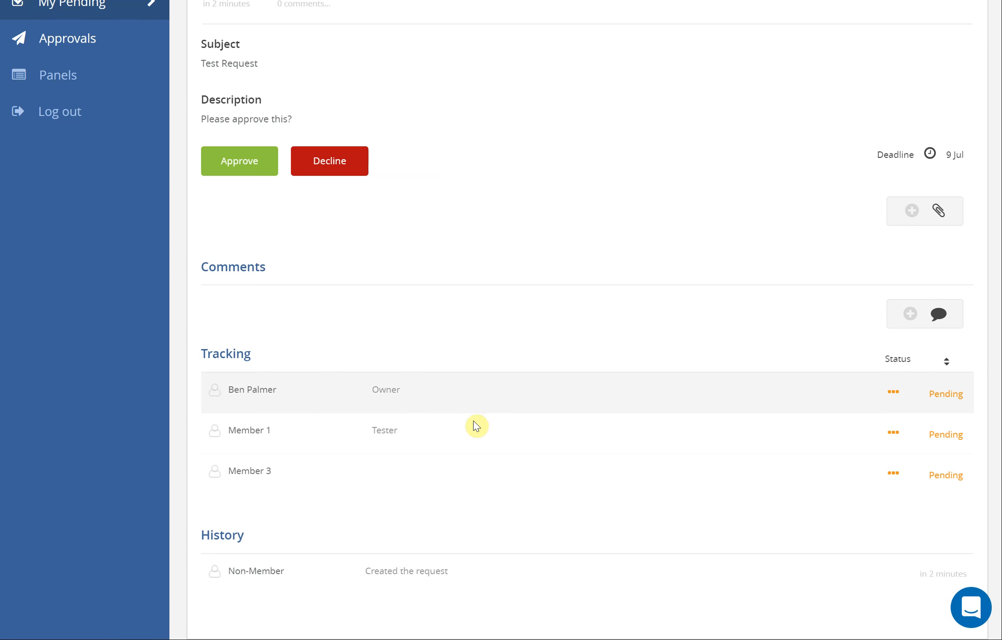
pyautogui.scroll(-1, 347, 506)
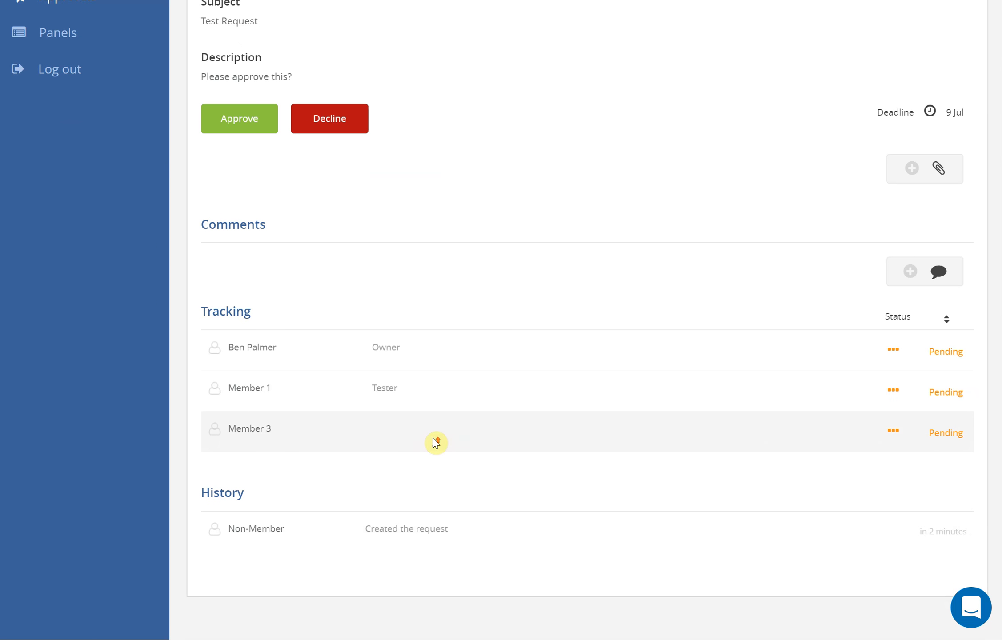
pyautogui.scroll(5, 435, 442)
pyautogui.scroll(-2, 435, 442)
pyautogui.click(248, 265)
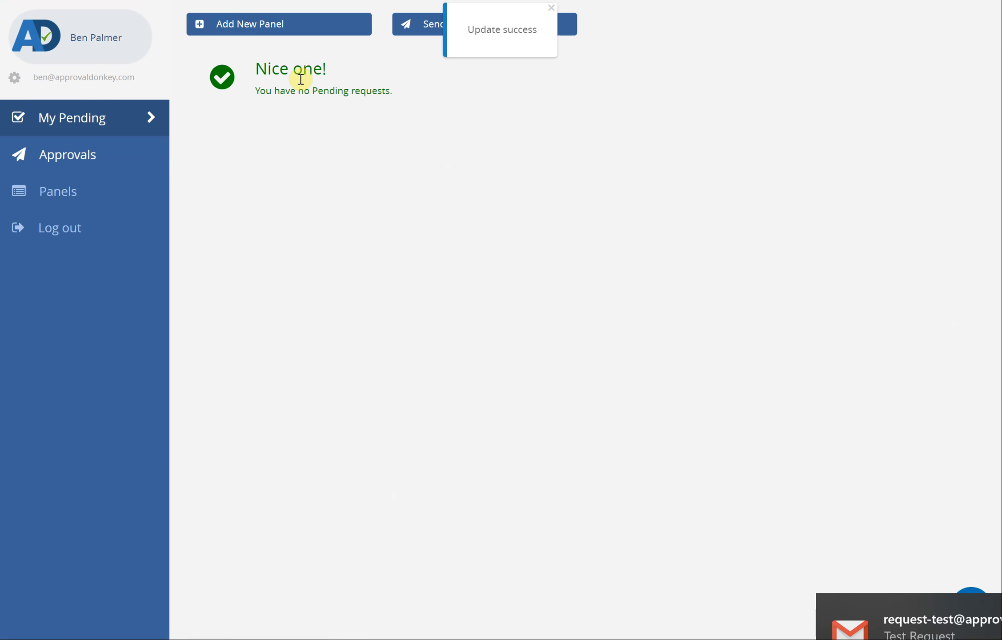
# Open the Test Request under Approvals and review its Tracking and History sections.
pyautogui.click(89, 165)
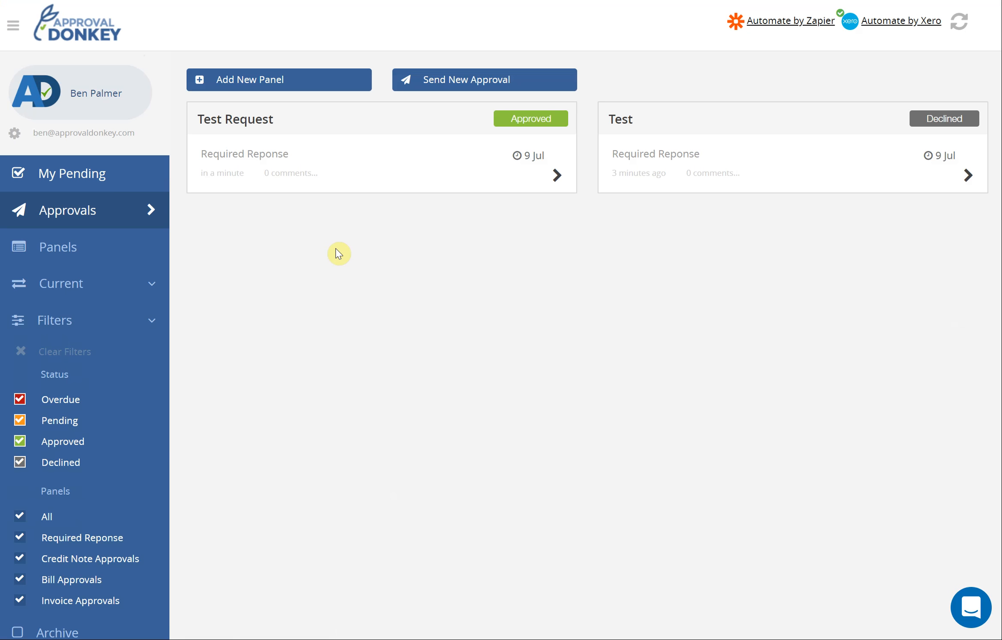
pyautogui.click(270, 120)
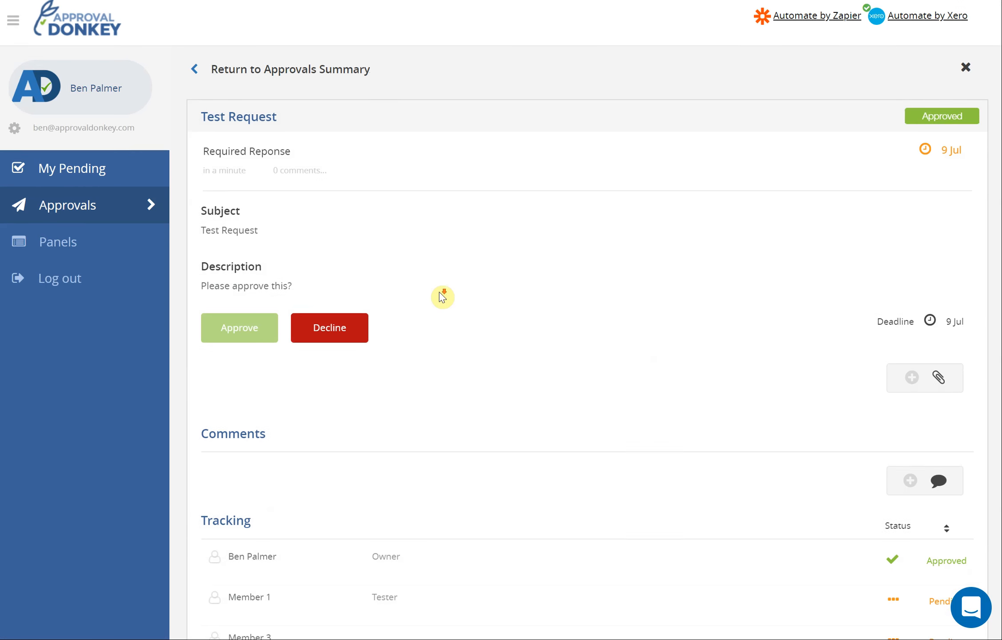
pyautogui.scroll(-5, 442, 297)
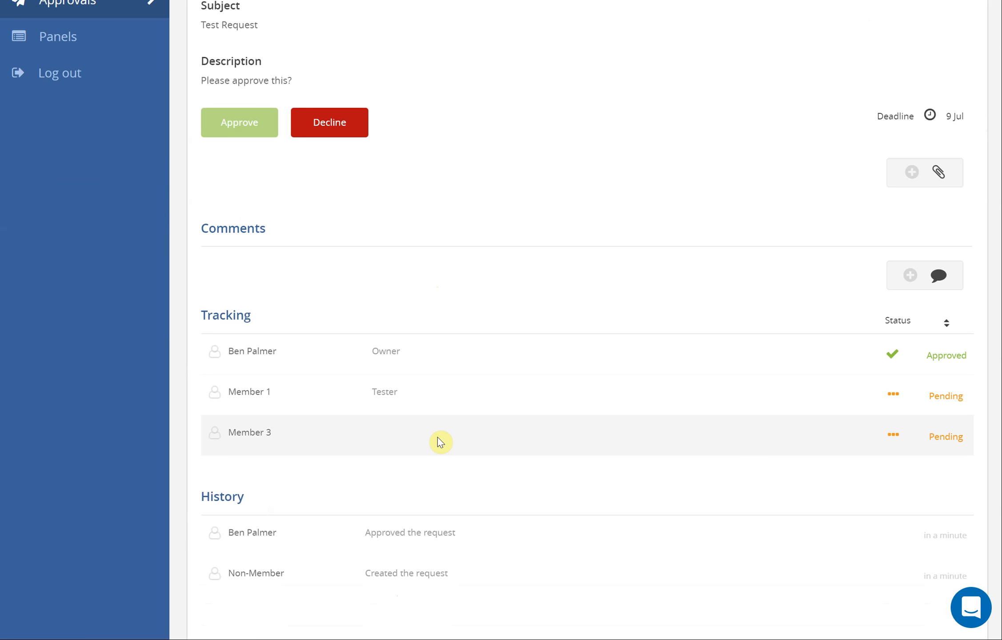
pyautogui.scroll(5, 441, 443)
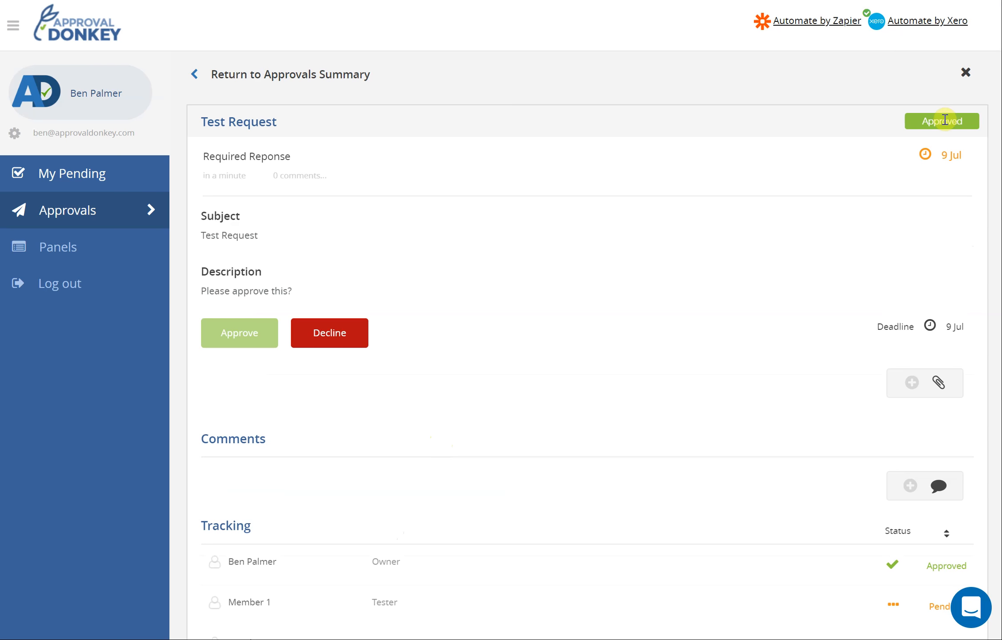
# Change the Required Reponse panel's Required Responses to All, after briefly choosing 2.
pyautogui.click(54, 251)
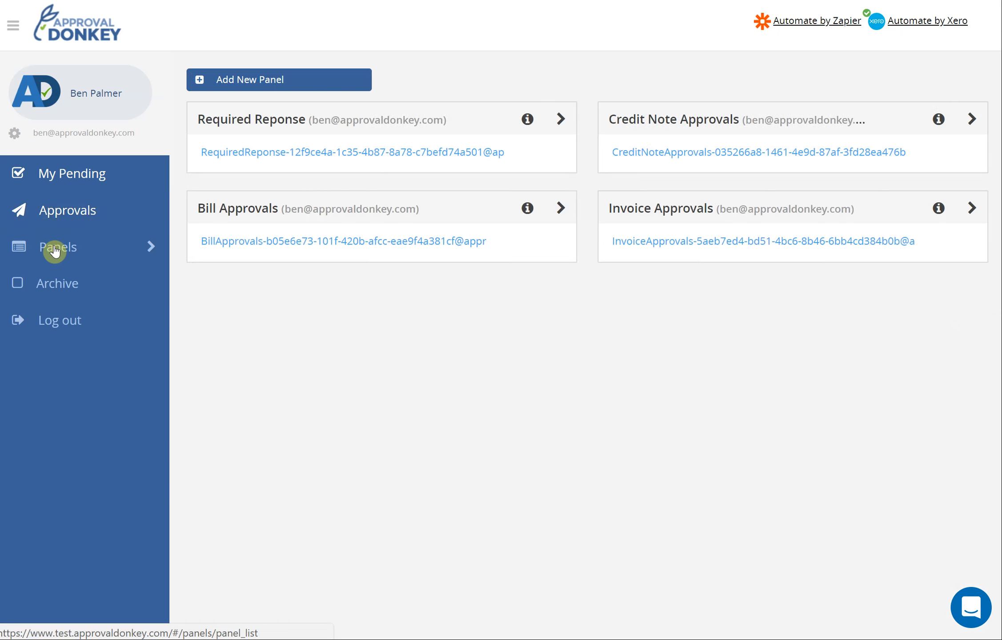
pyautogui.click(526, 120)
pyautogui.click(346, 249)
pyautogui.click(342, 321)
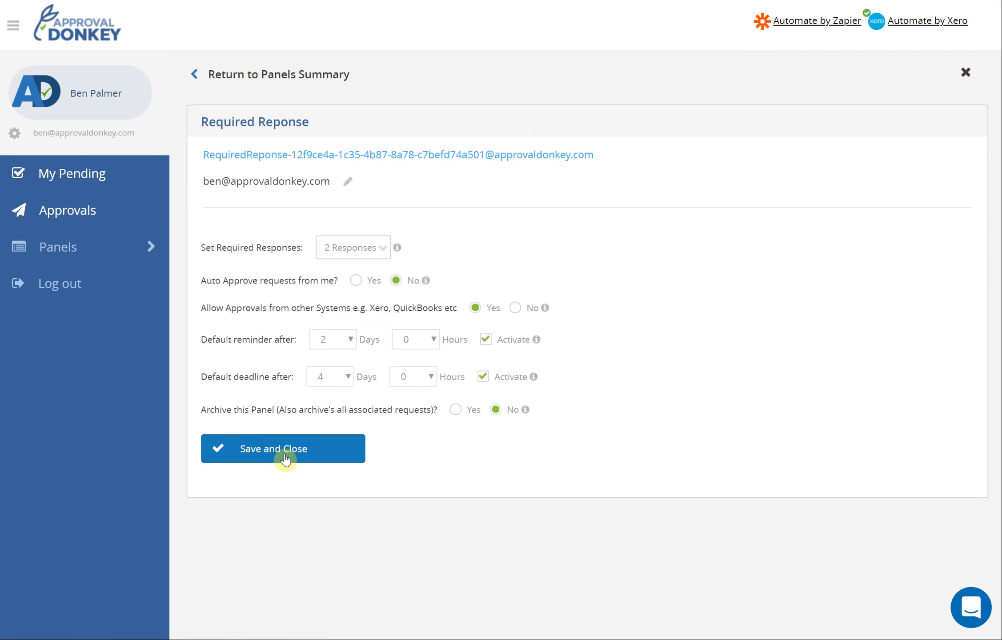
pyautogui.click(350, 247)
pyautogui.click(341, 266)
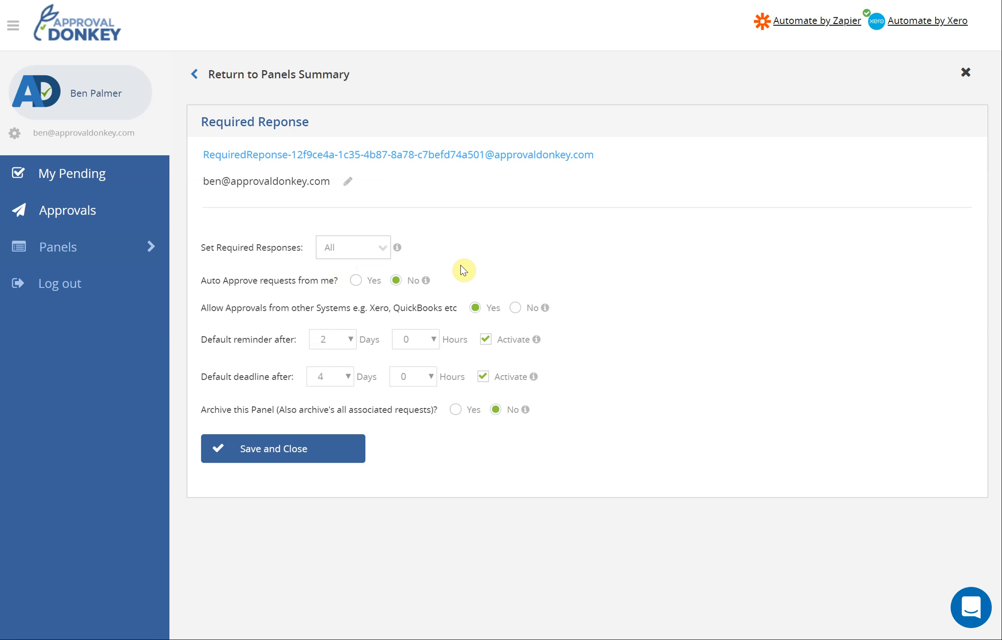